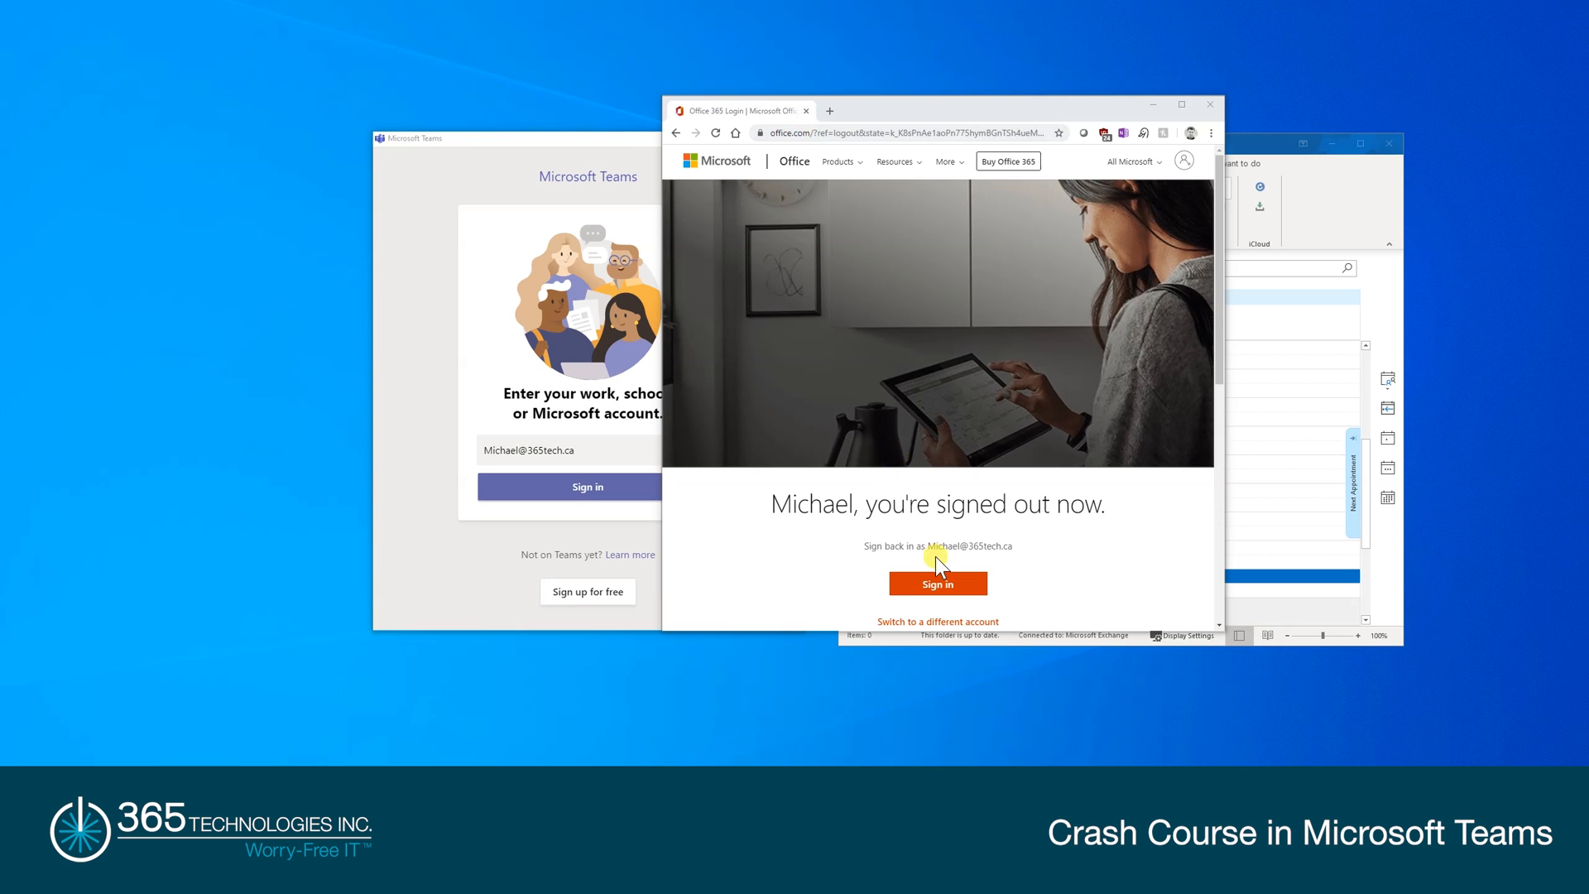
- Sign back in to the Office 365 portal by entering the account password
left_click(935, 587)
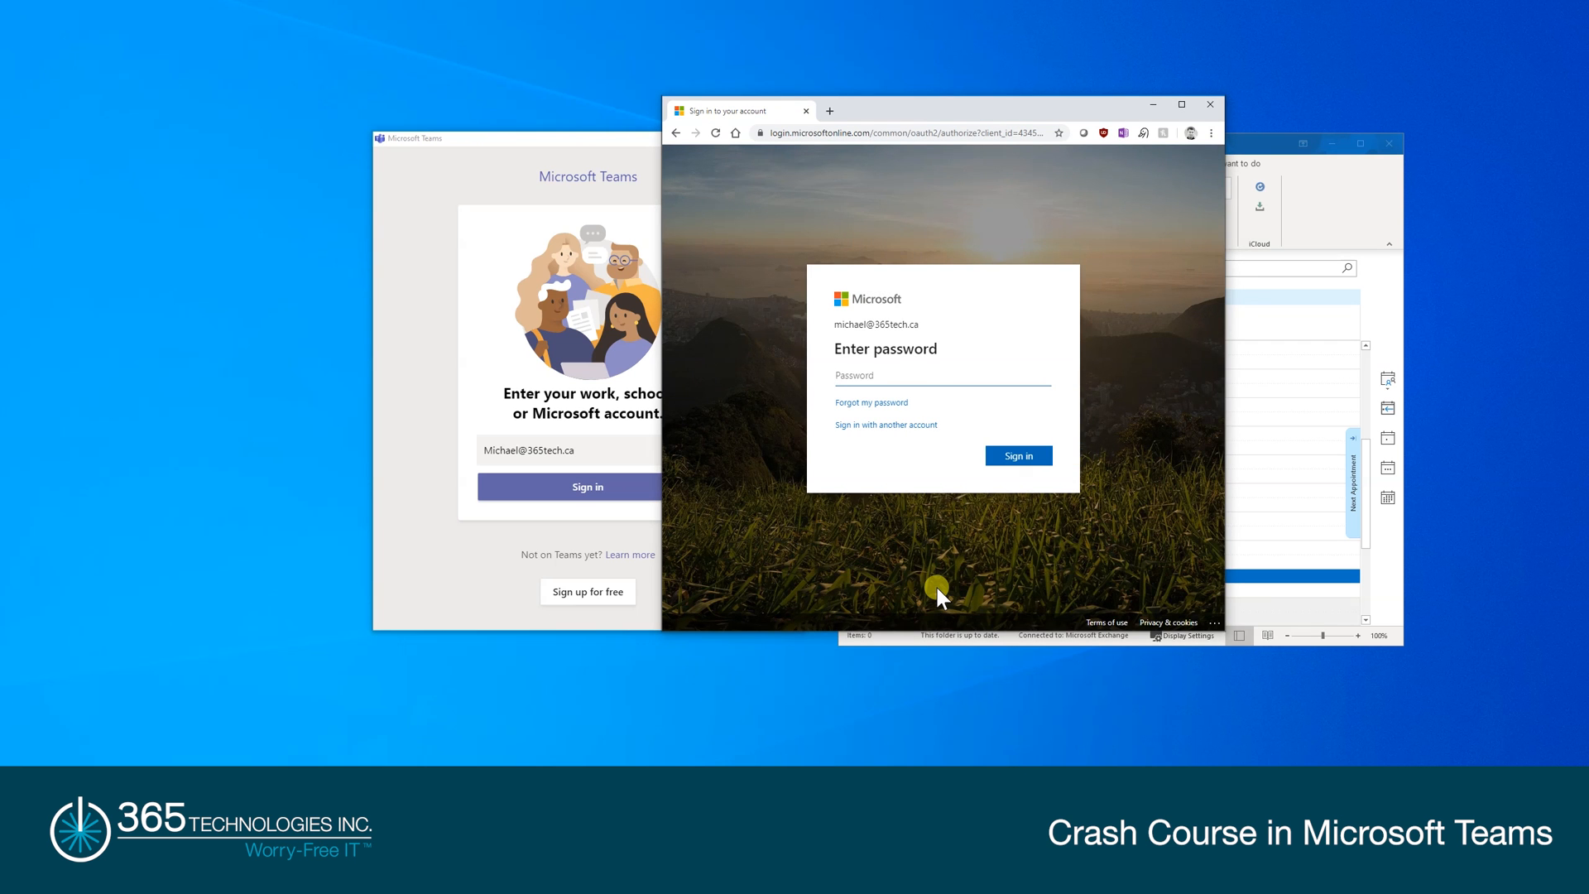
type("••••••••••••••")
left_click(1008, 457)
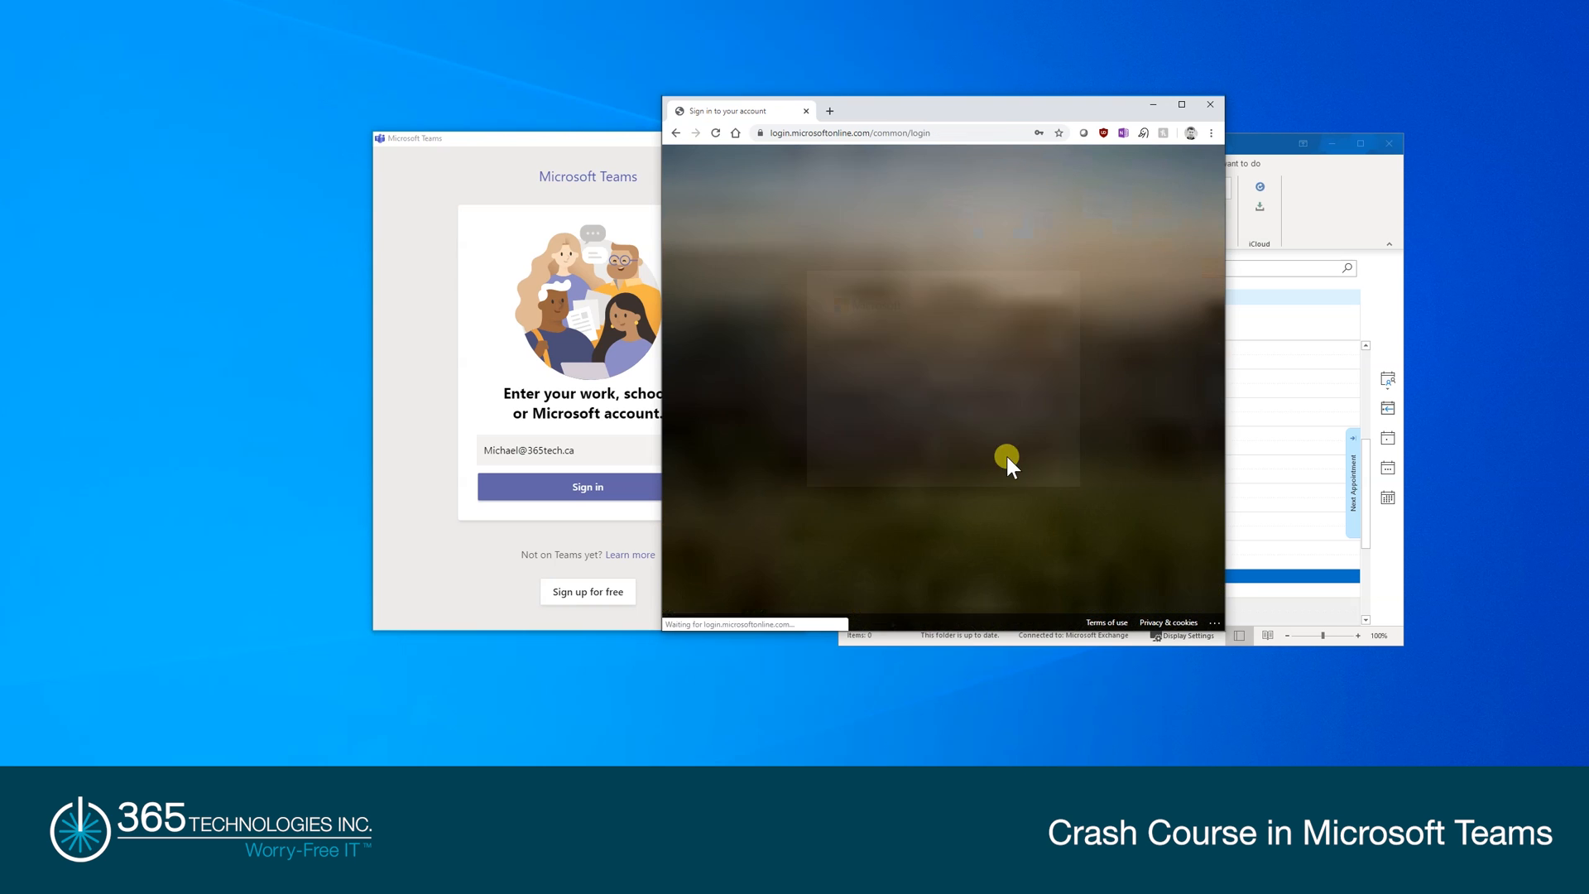
left_click(950, 449)
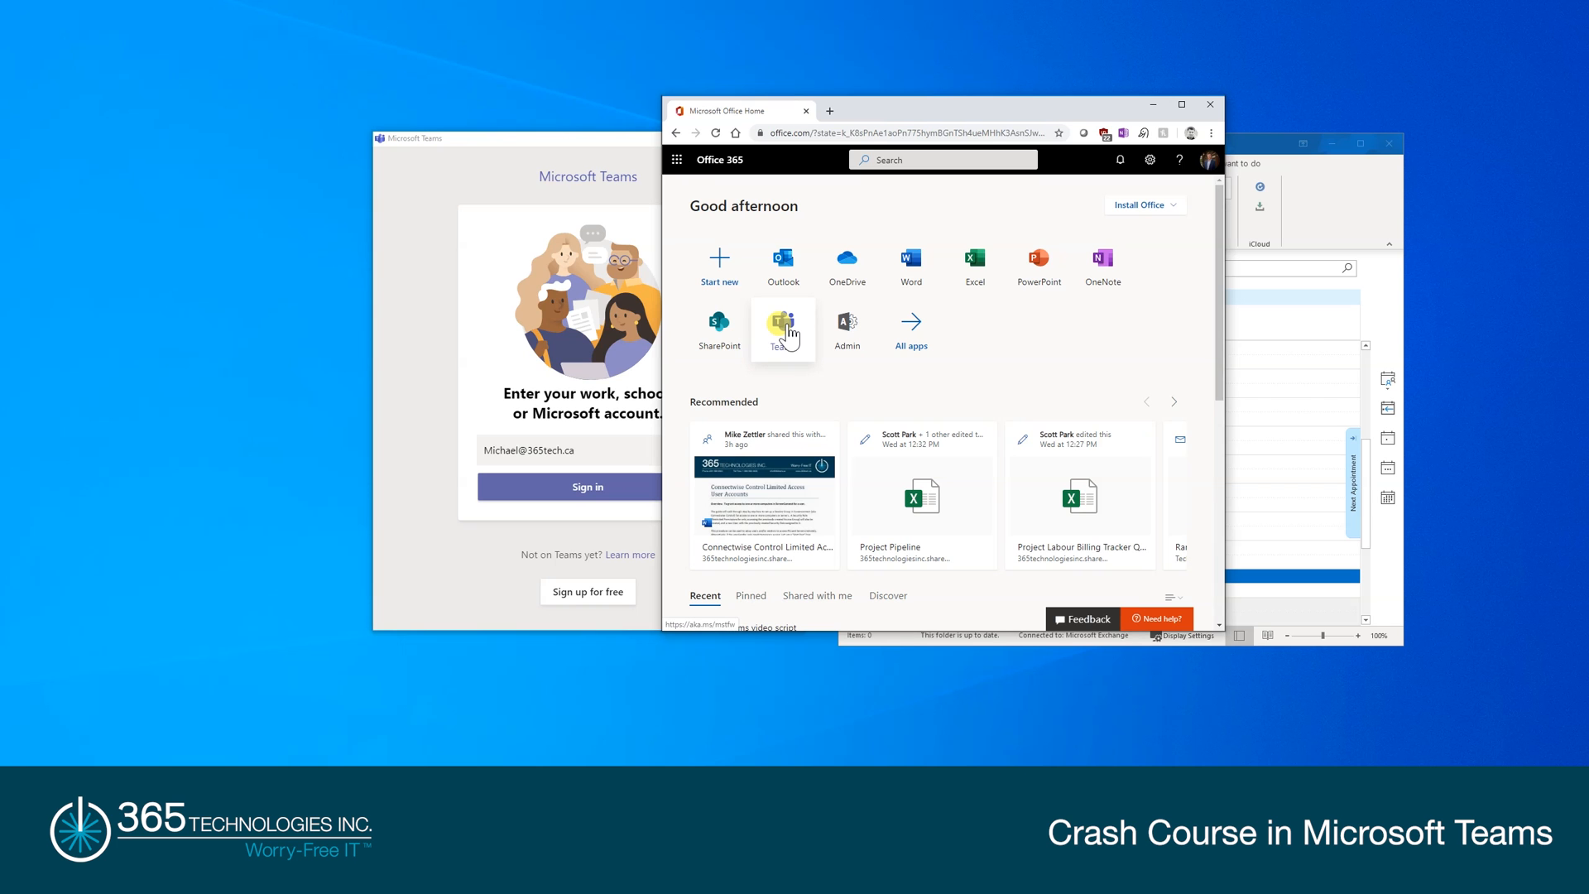
- Launch Teams from the Office 365 app list, choosing the web app instead of the Windows download
left_click(677, 162)
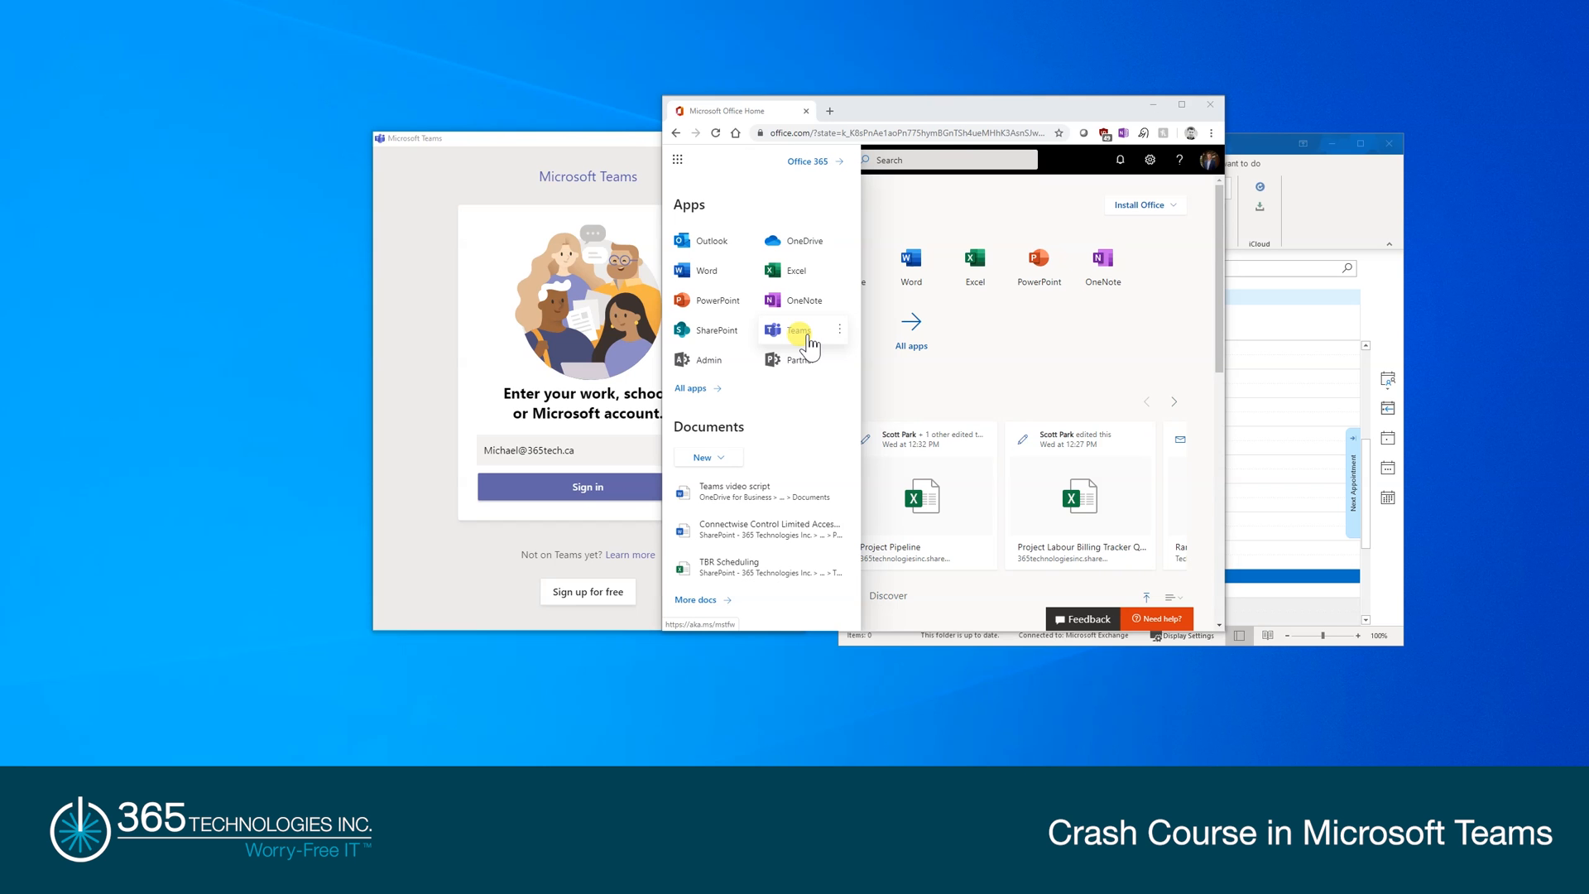
left_click(805, 334)
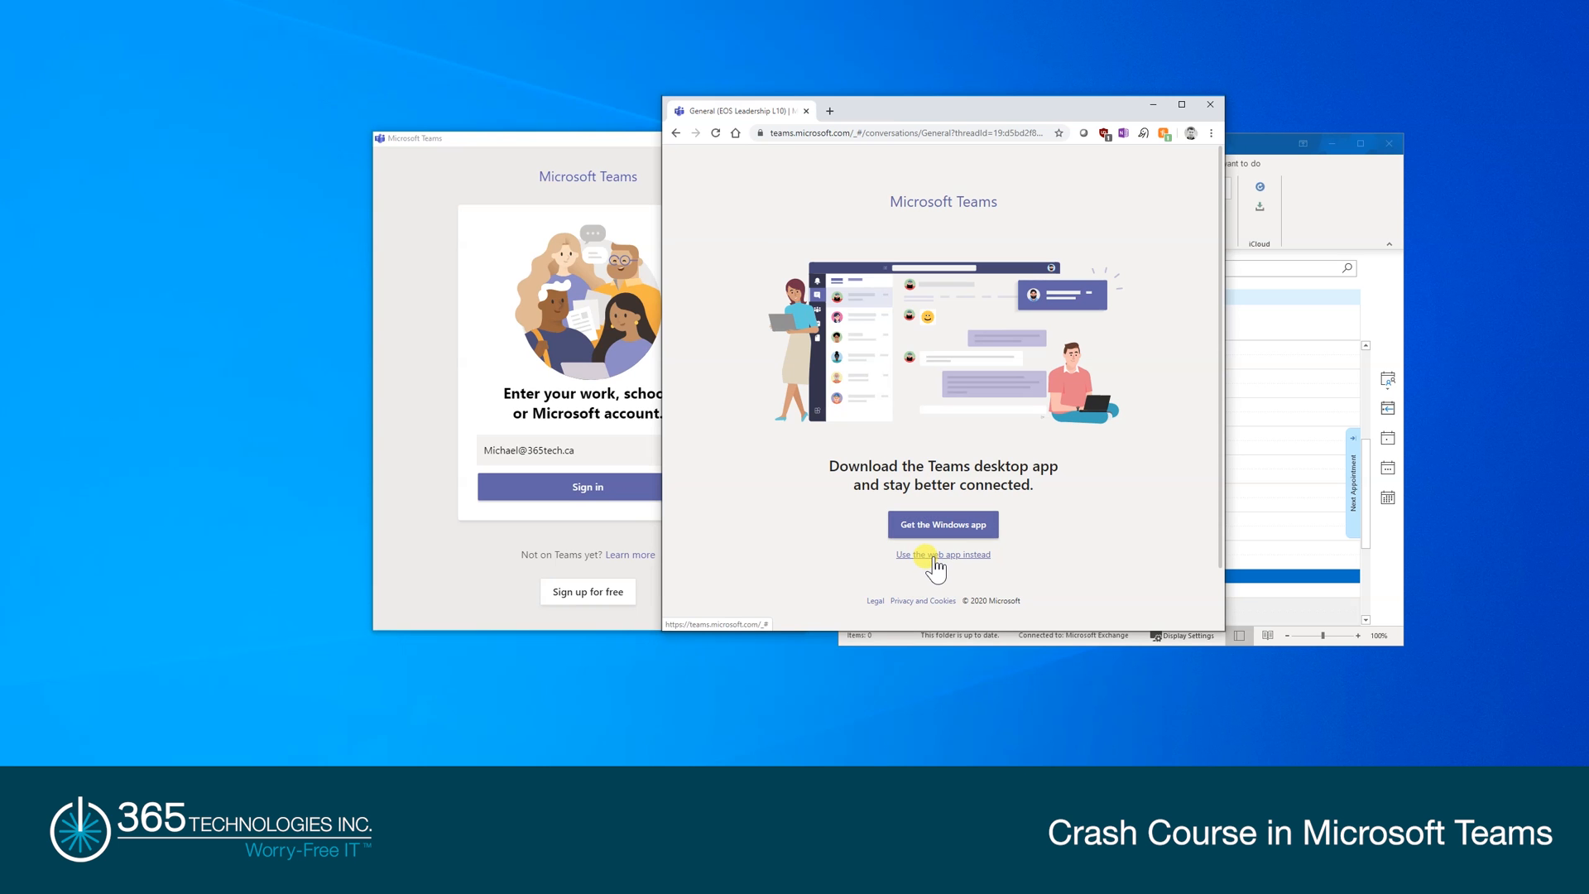
left_click(935, 556)
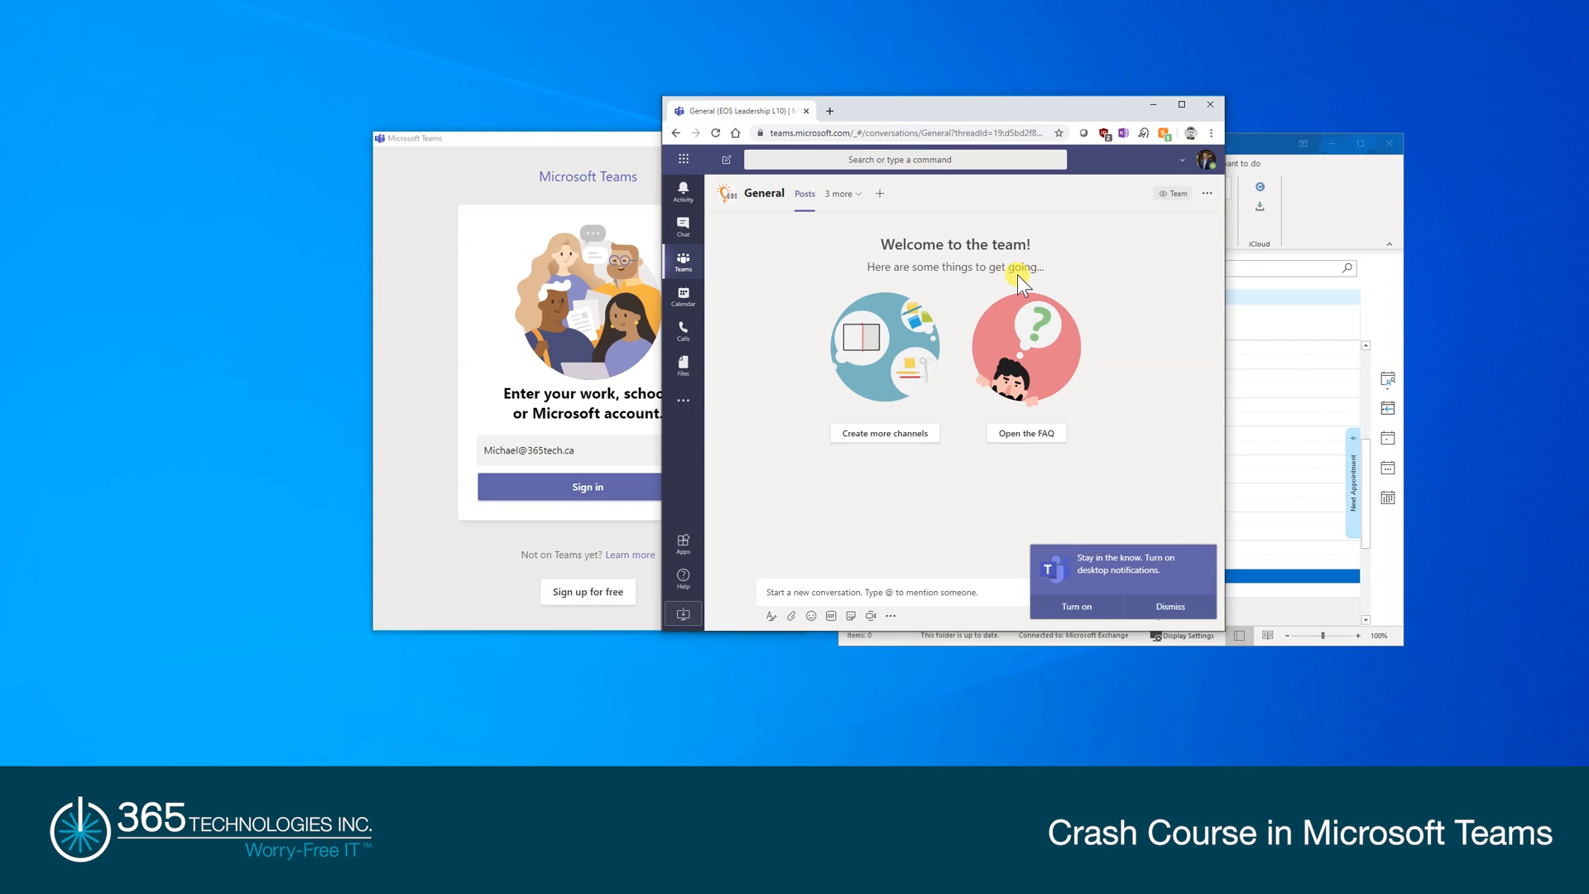
- Check the profile options for the desktop and mobile app downloads, then dismiss them
left_click(1213, 168)
mouse_move(1135, 353)
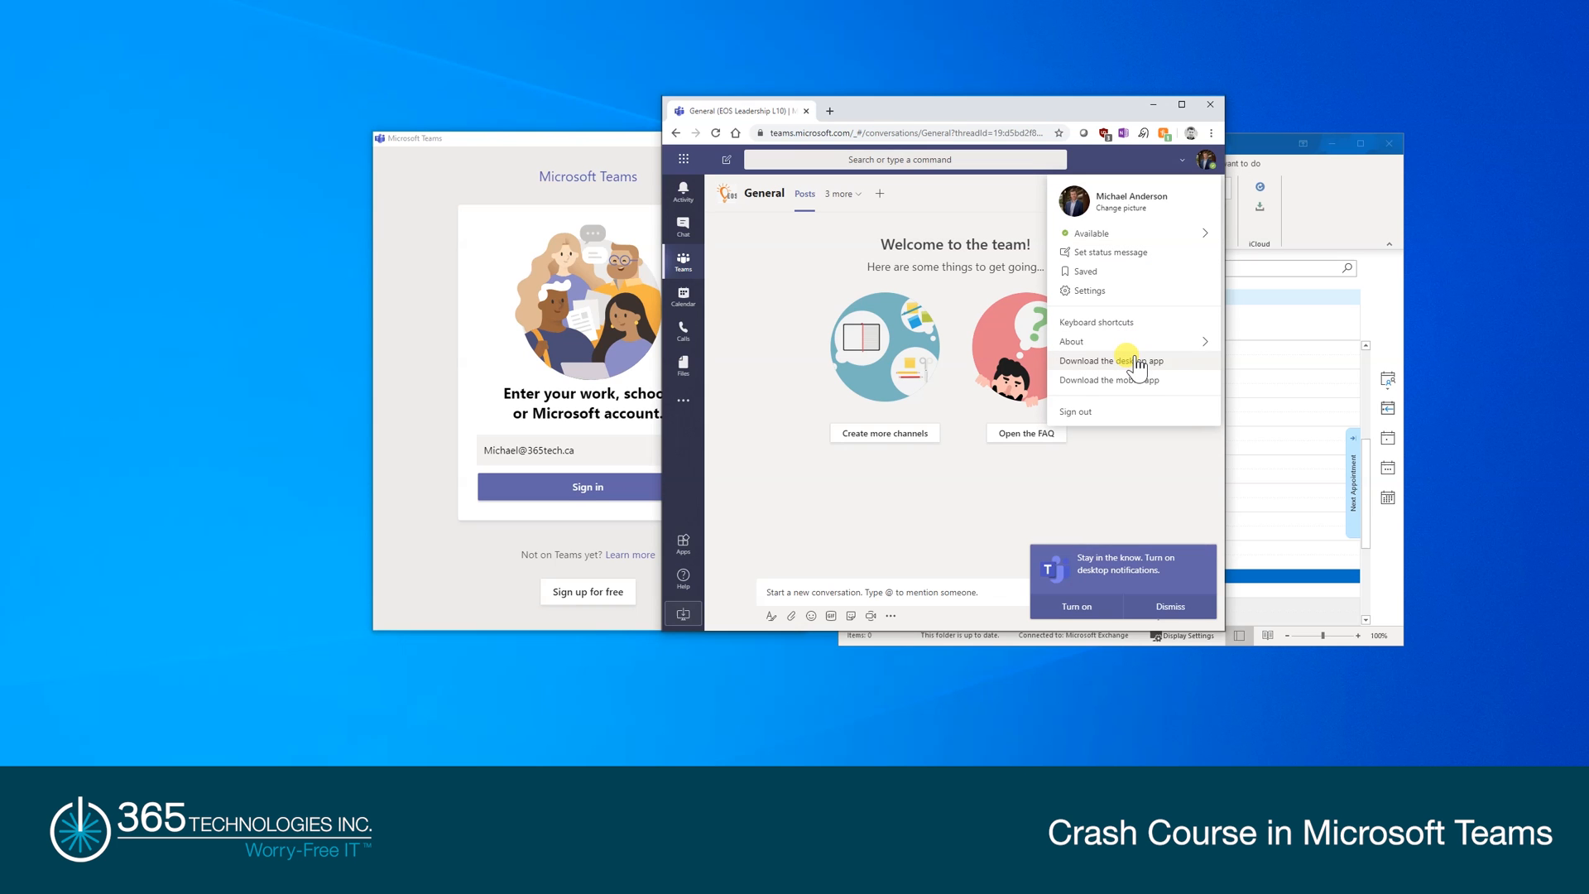
left_click(998, 500)
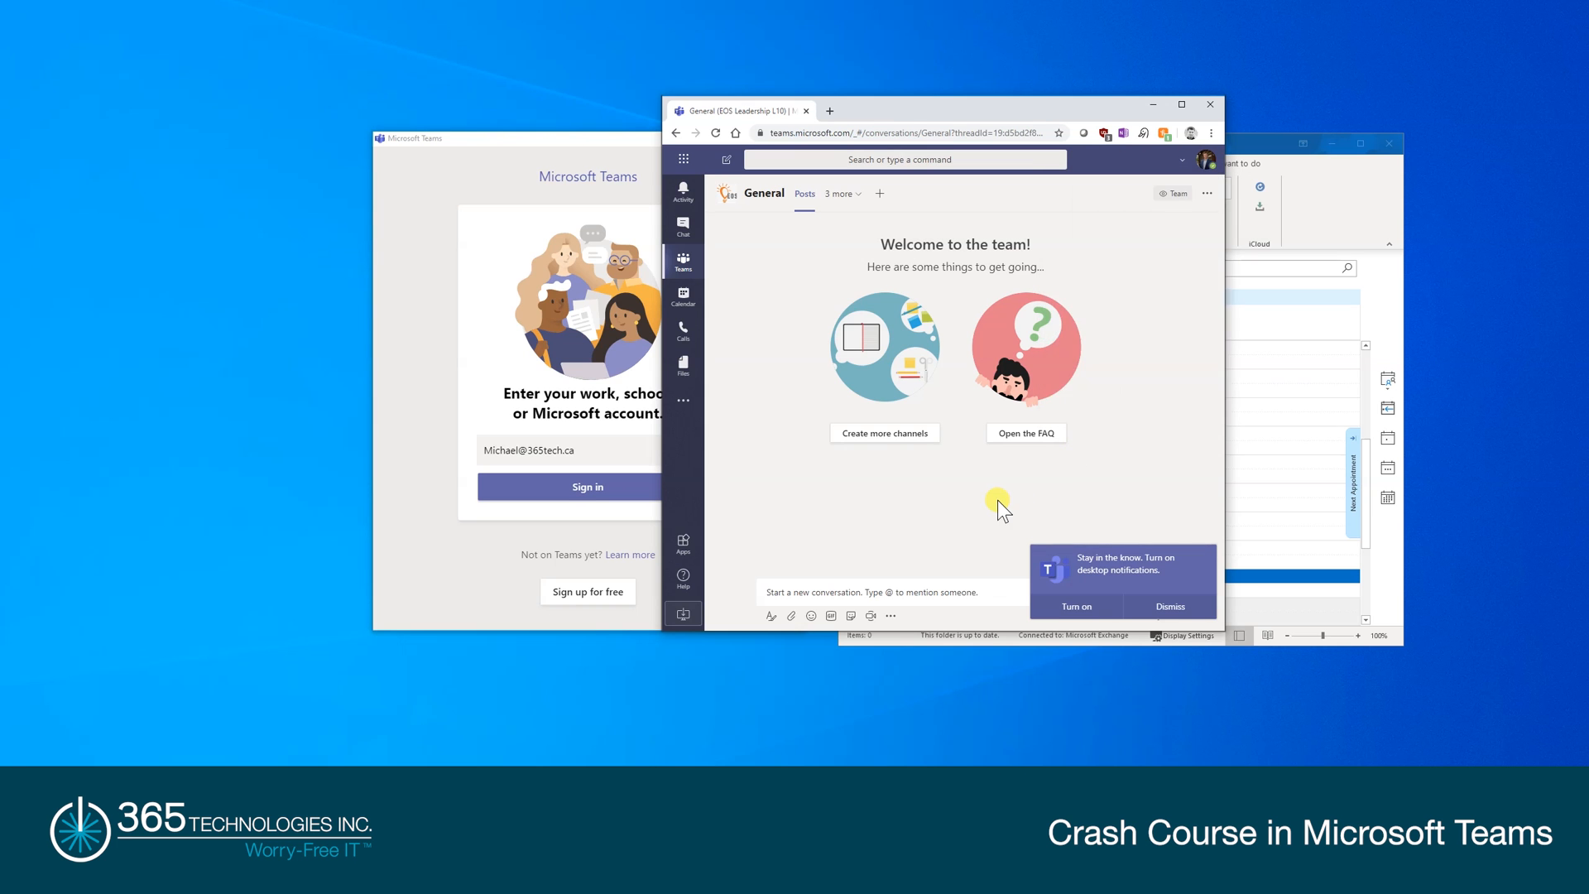
- Switch to the Teams desktop app, sign in with the prefilled work account, and move its window aside from the browser
left_click(503, 143)
left_click(563, 496)
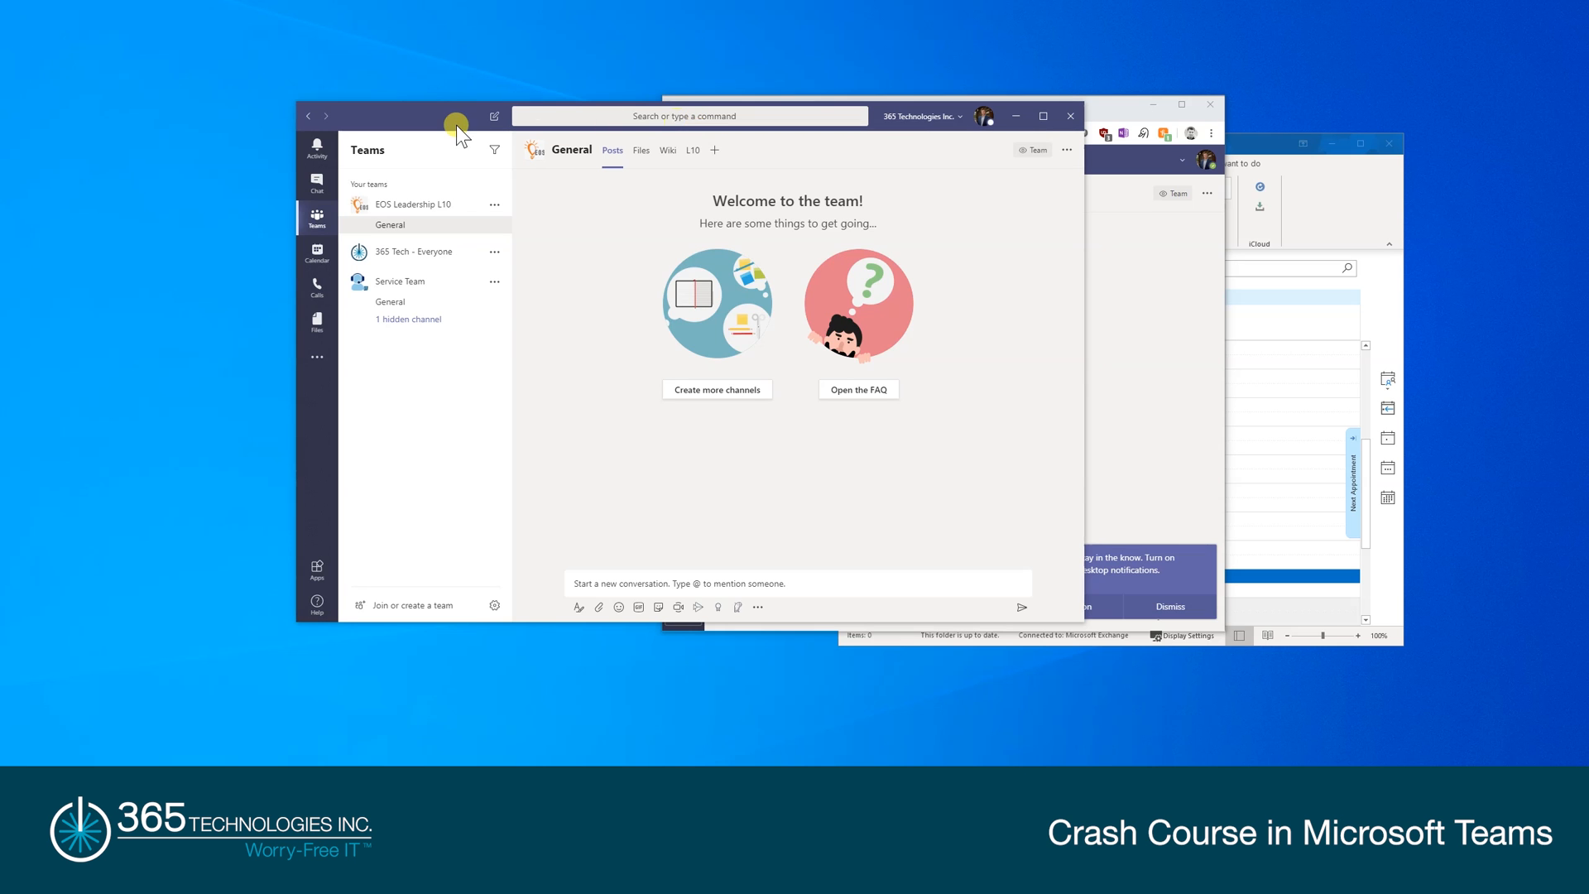
left_click_drag(401, 117, 334, 117)
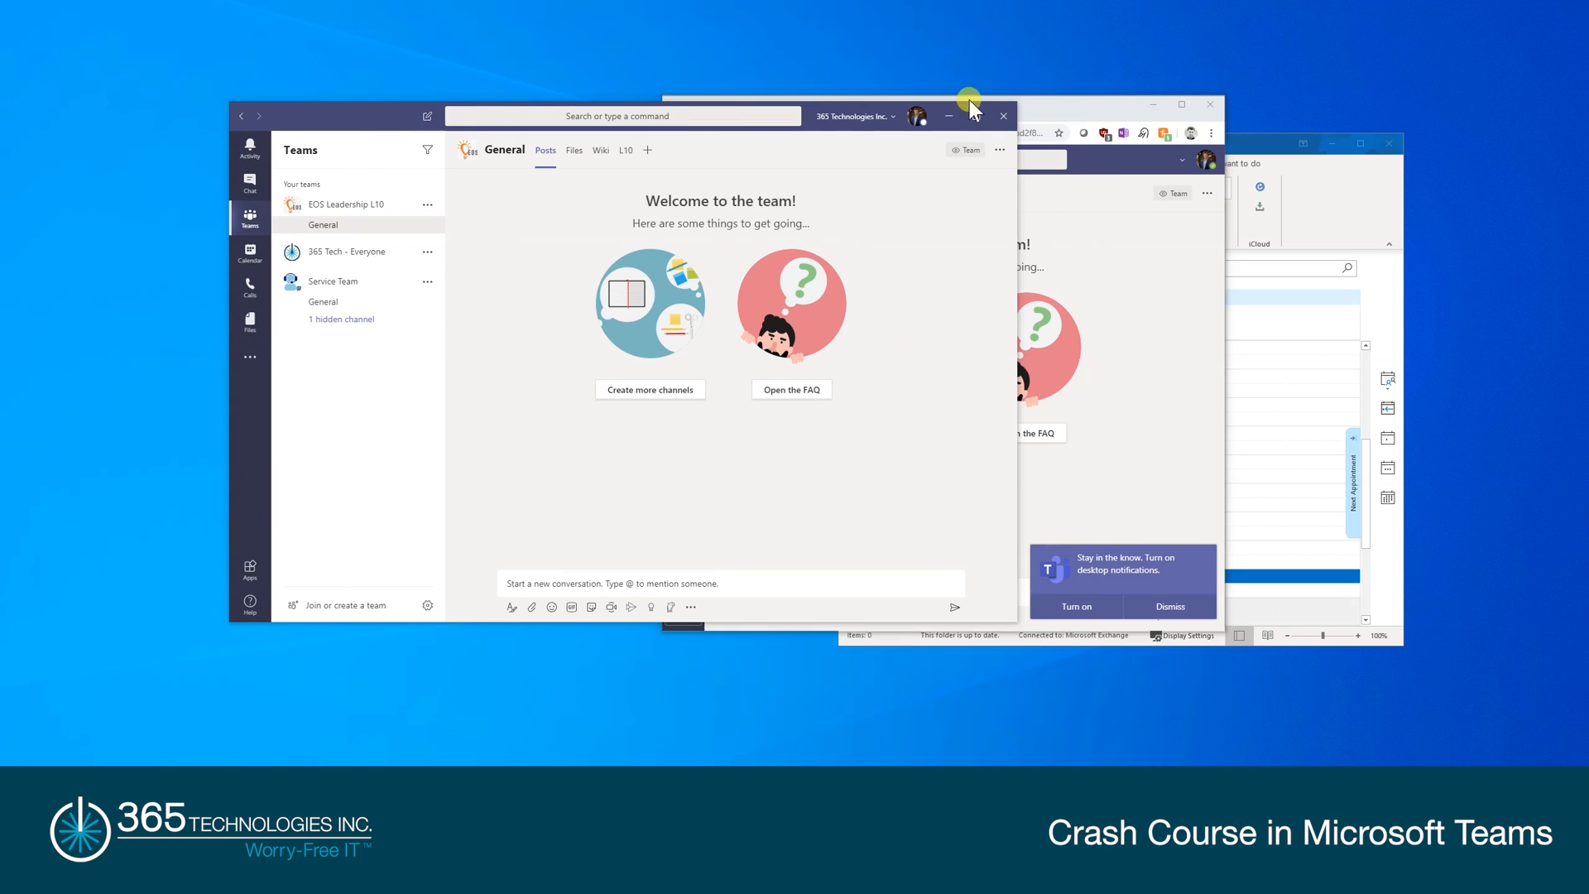
left_click(1051, 111)
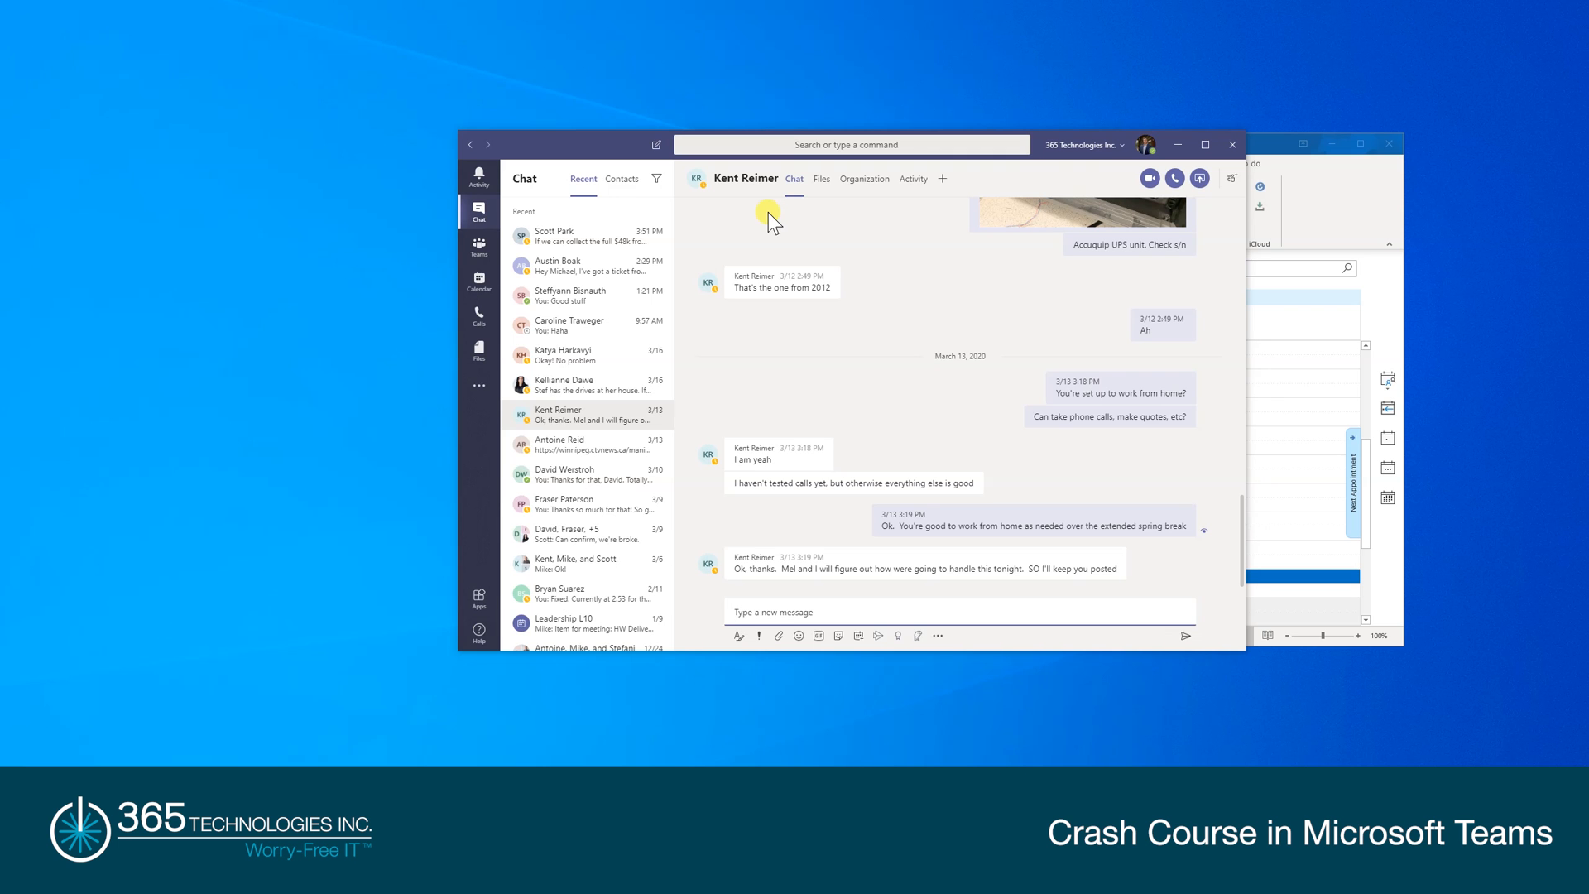
mouse_move(704, 194)
mouse_move(528, 305)
mouse_move(959, 556)
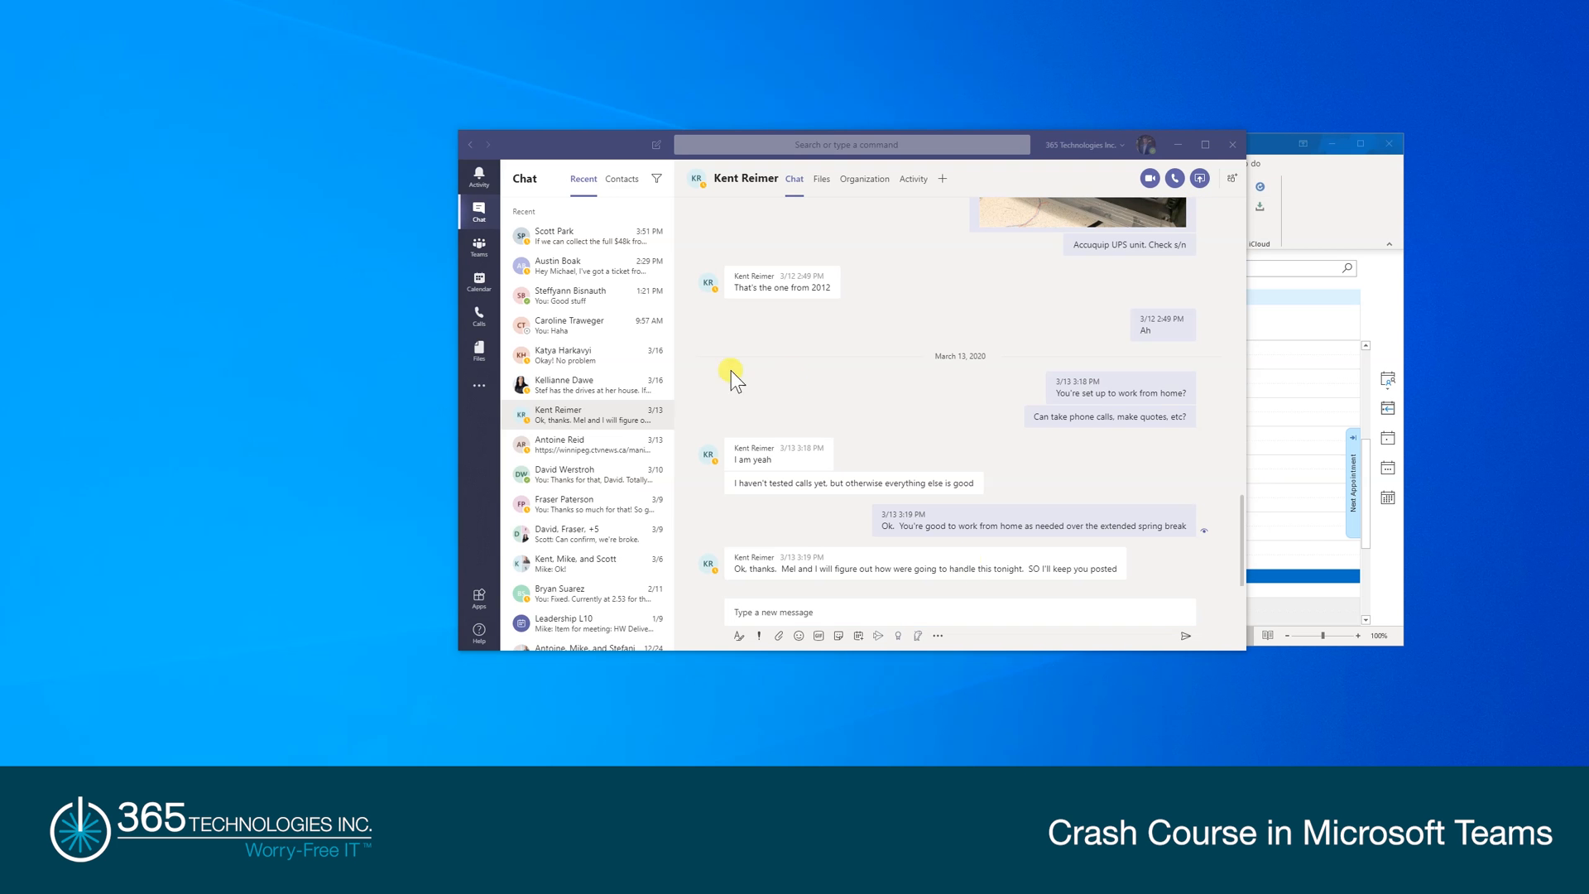
- Start creating a new team from scratch and make it an org-wide team
left_click(479, 248)
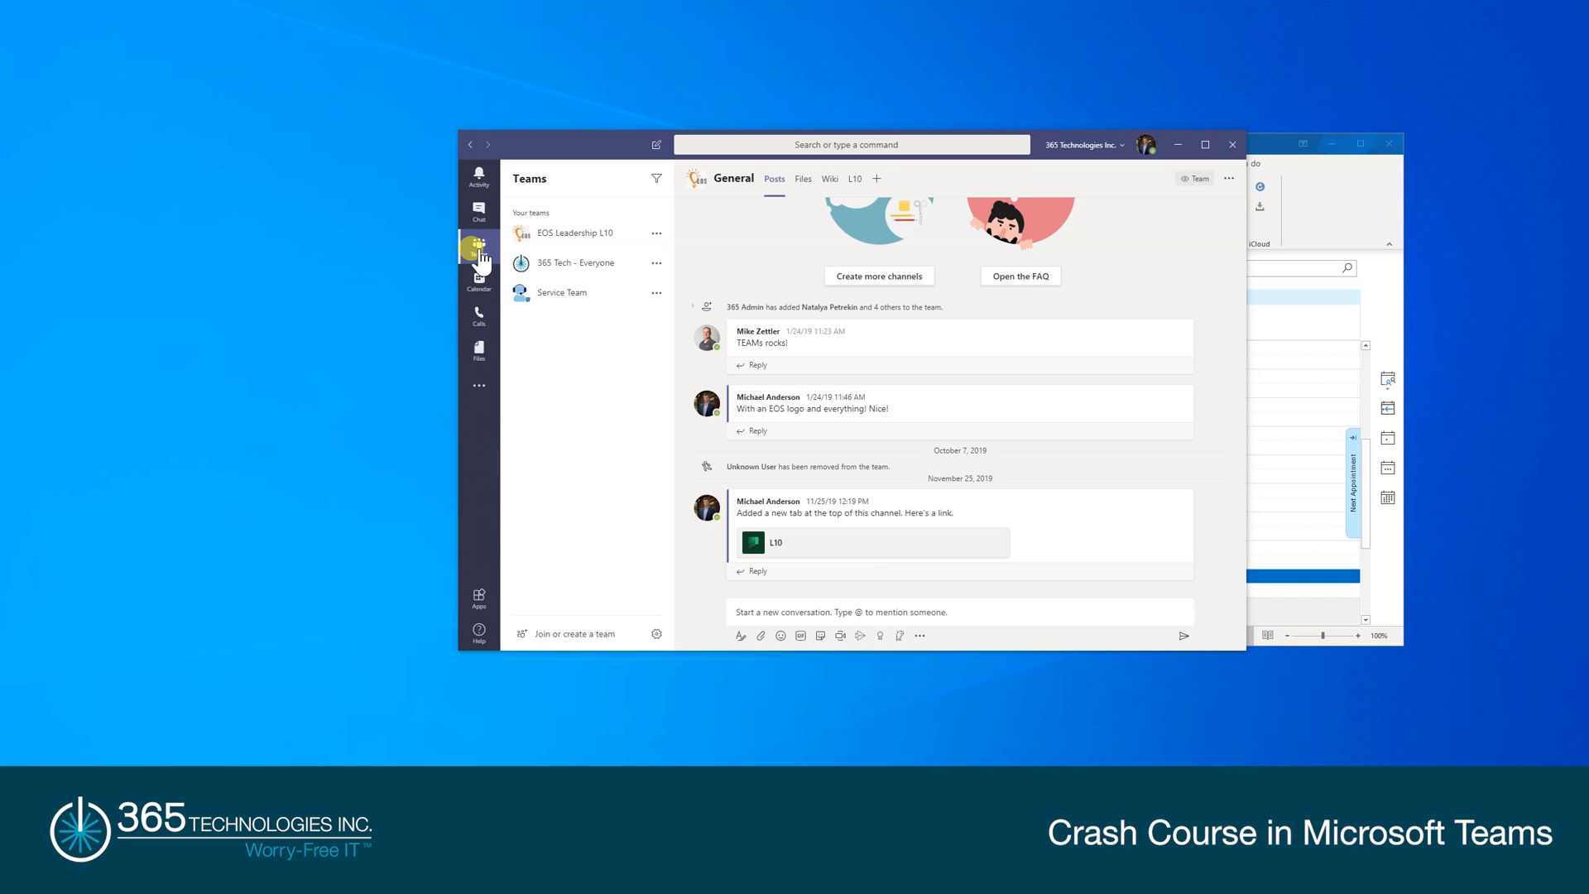
left_click(480, 250)
left_click(578, 635)
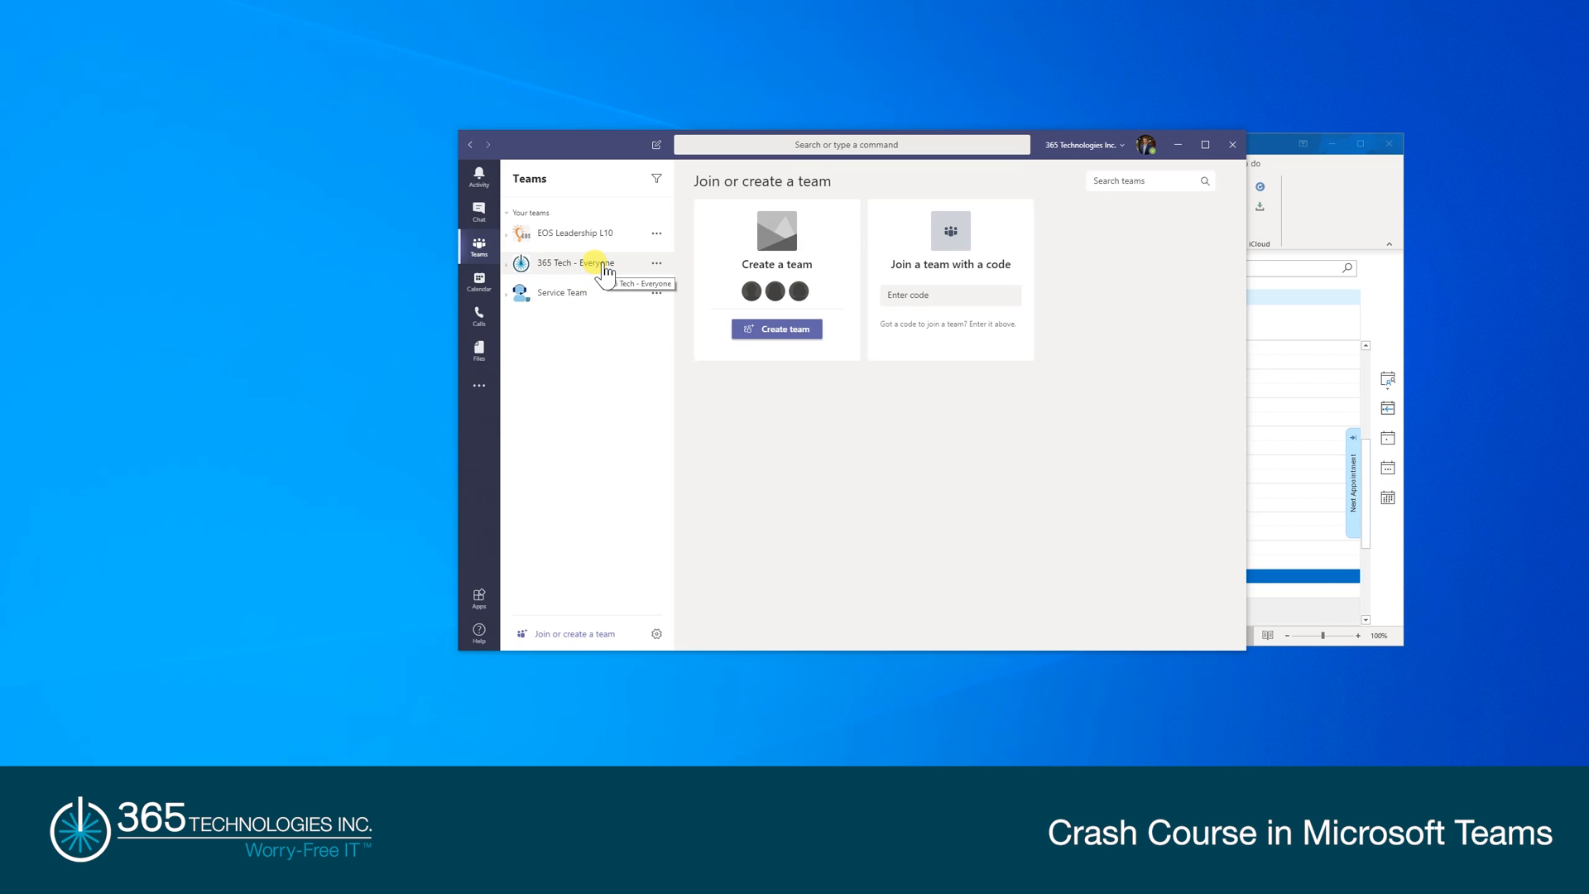
left_click(778, 333)
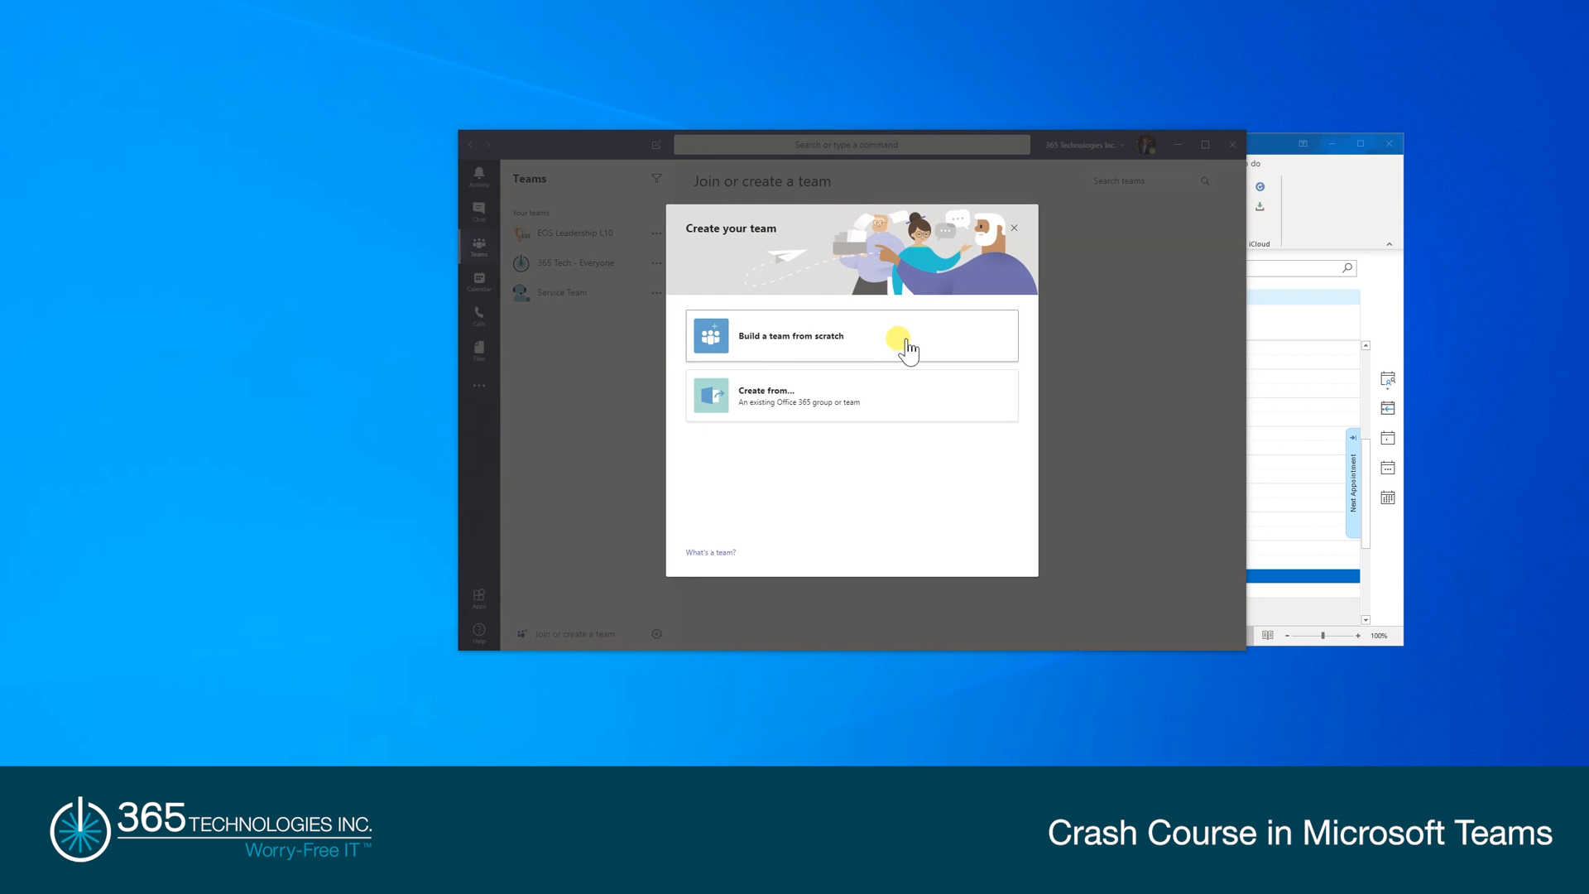
left_click(905, 340)
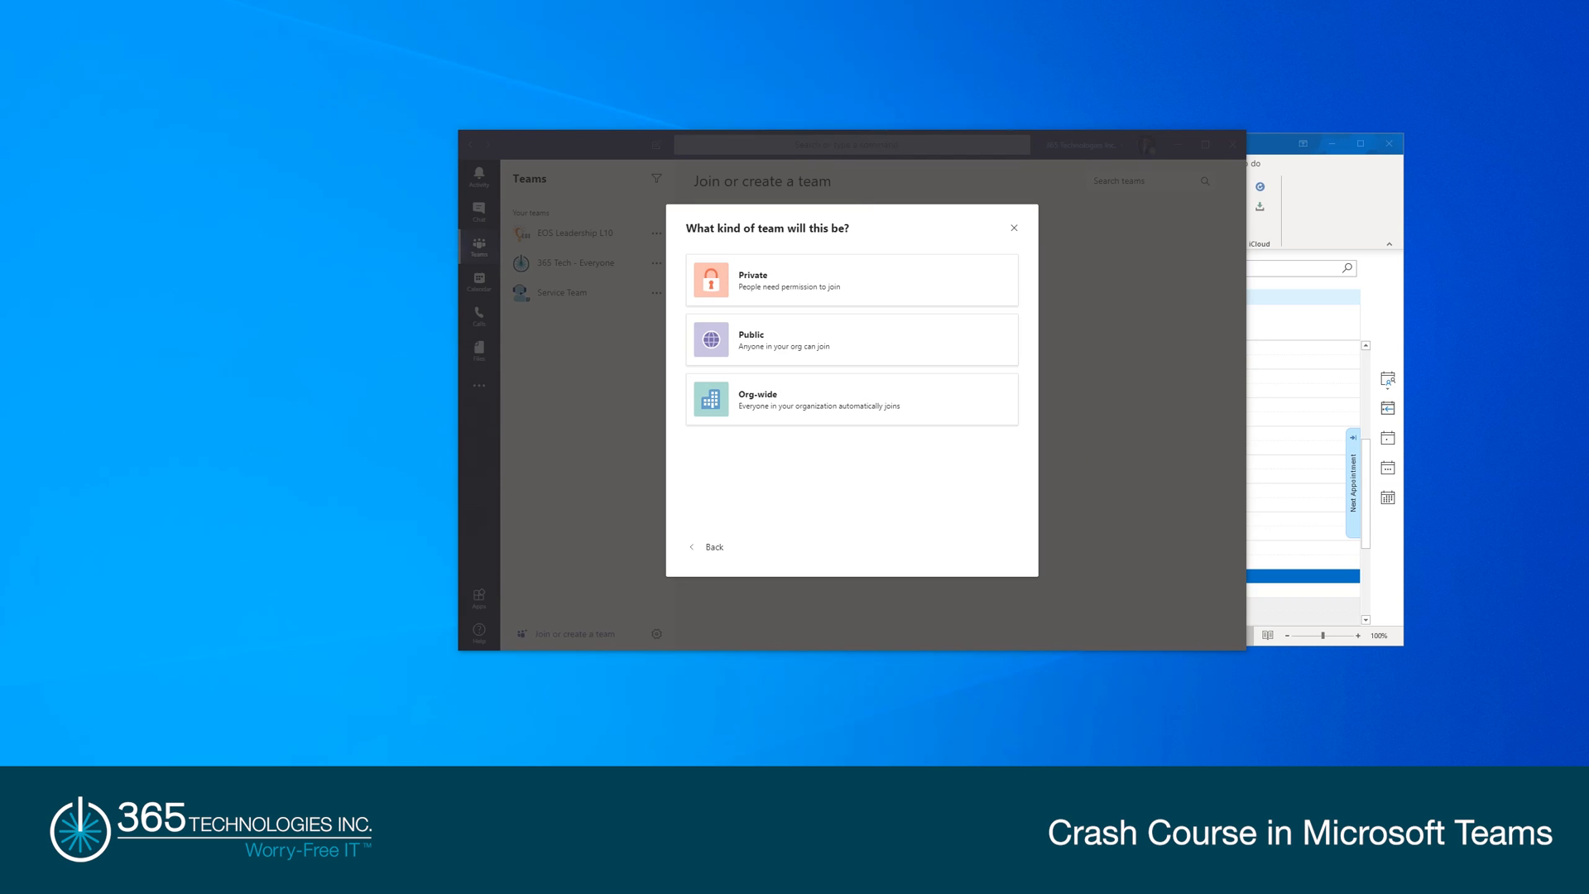
left_click(844, 413)
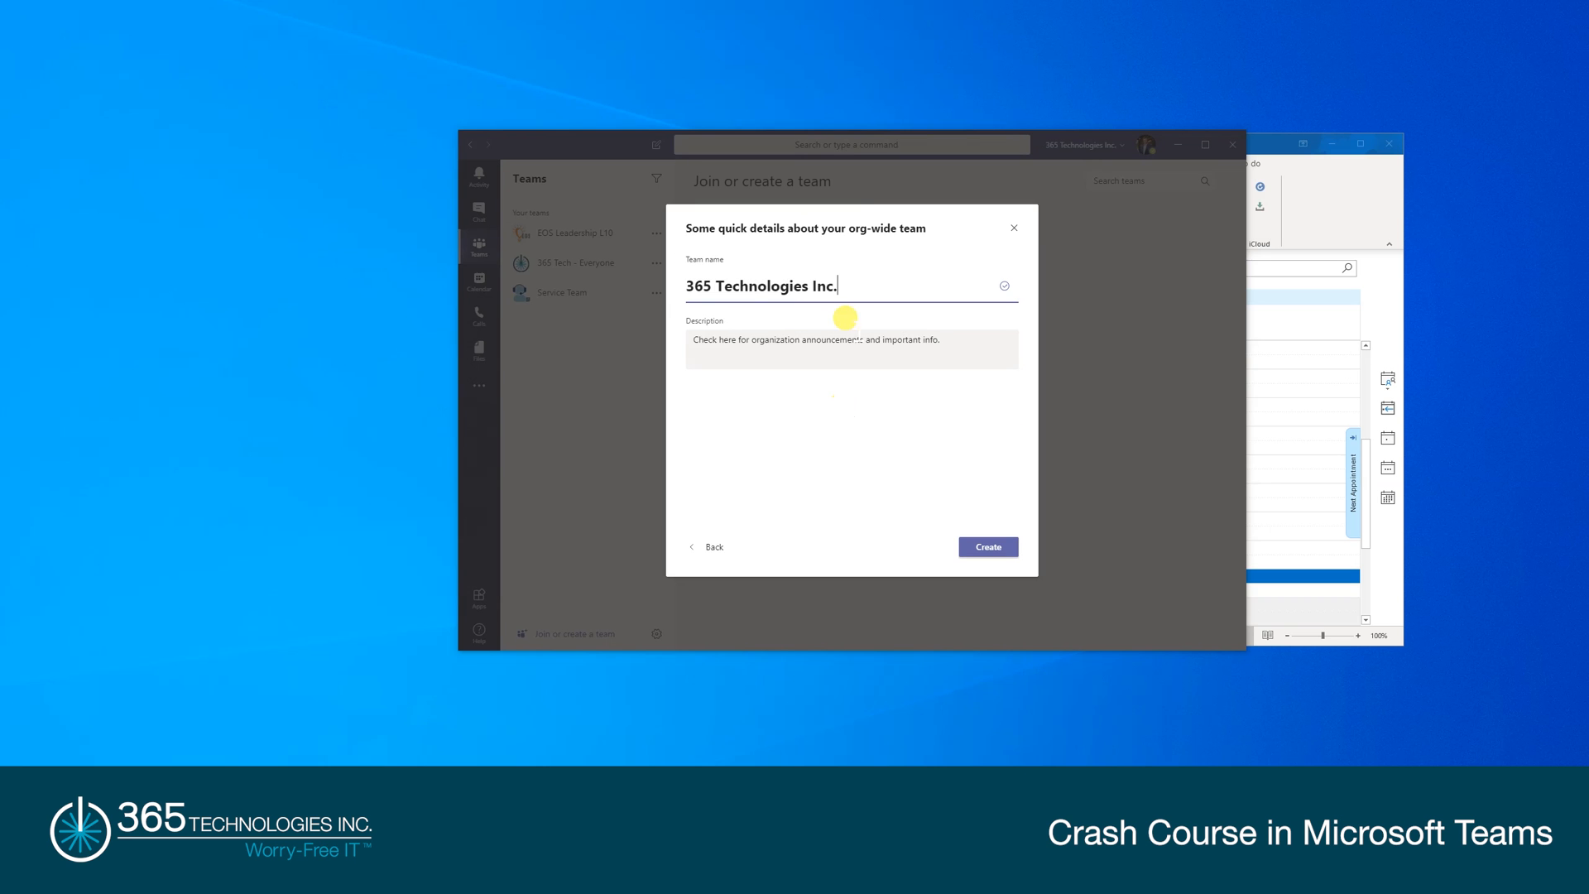
- Replace the suggested team name with "COVID-19 Updates and Information"
left_click_drag(837, 285, 622, 286)
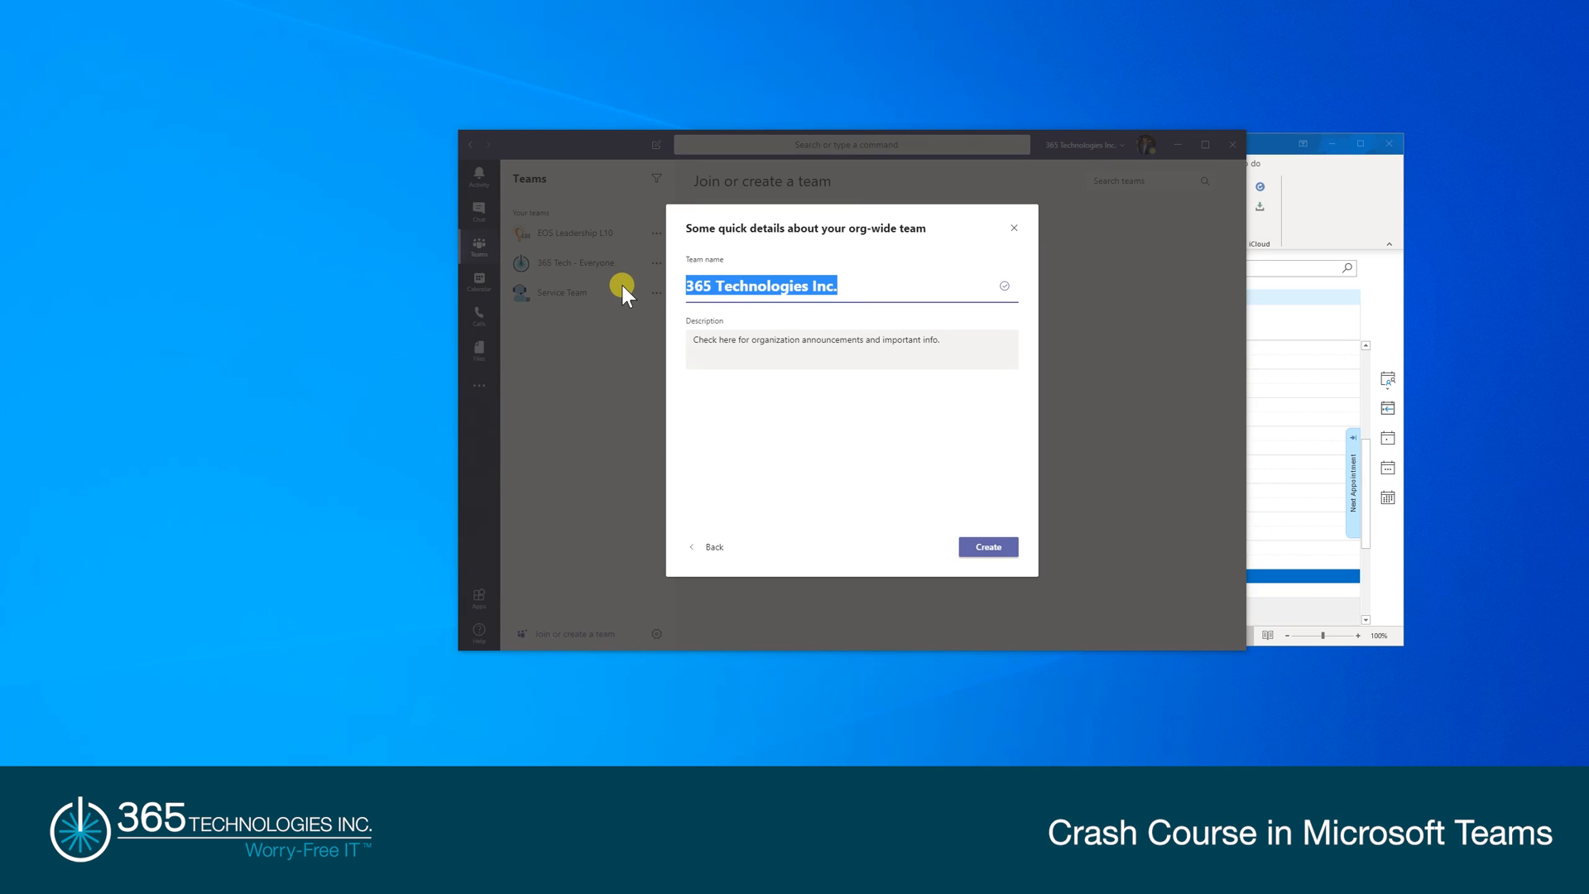
type("coVID")
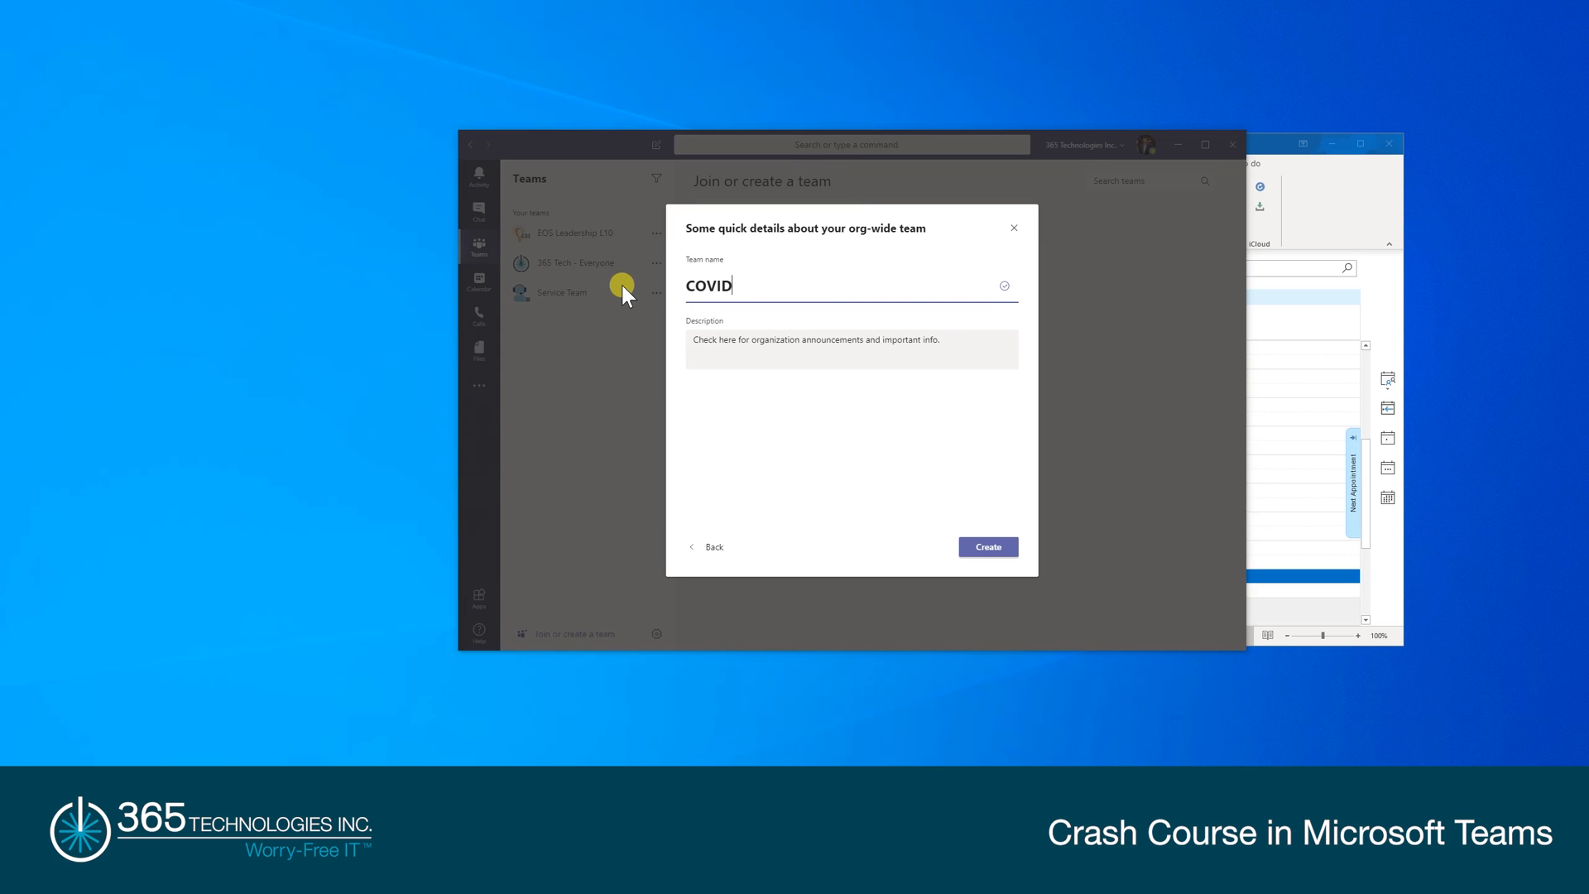
type("-19 Updates and Information")
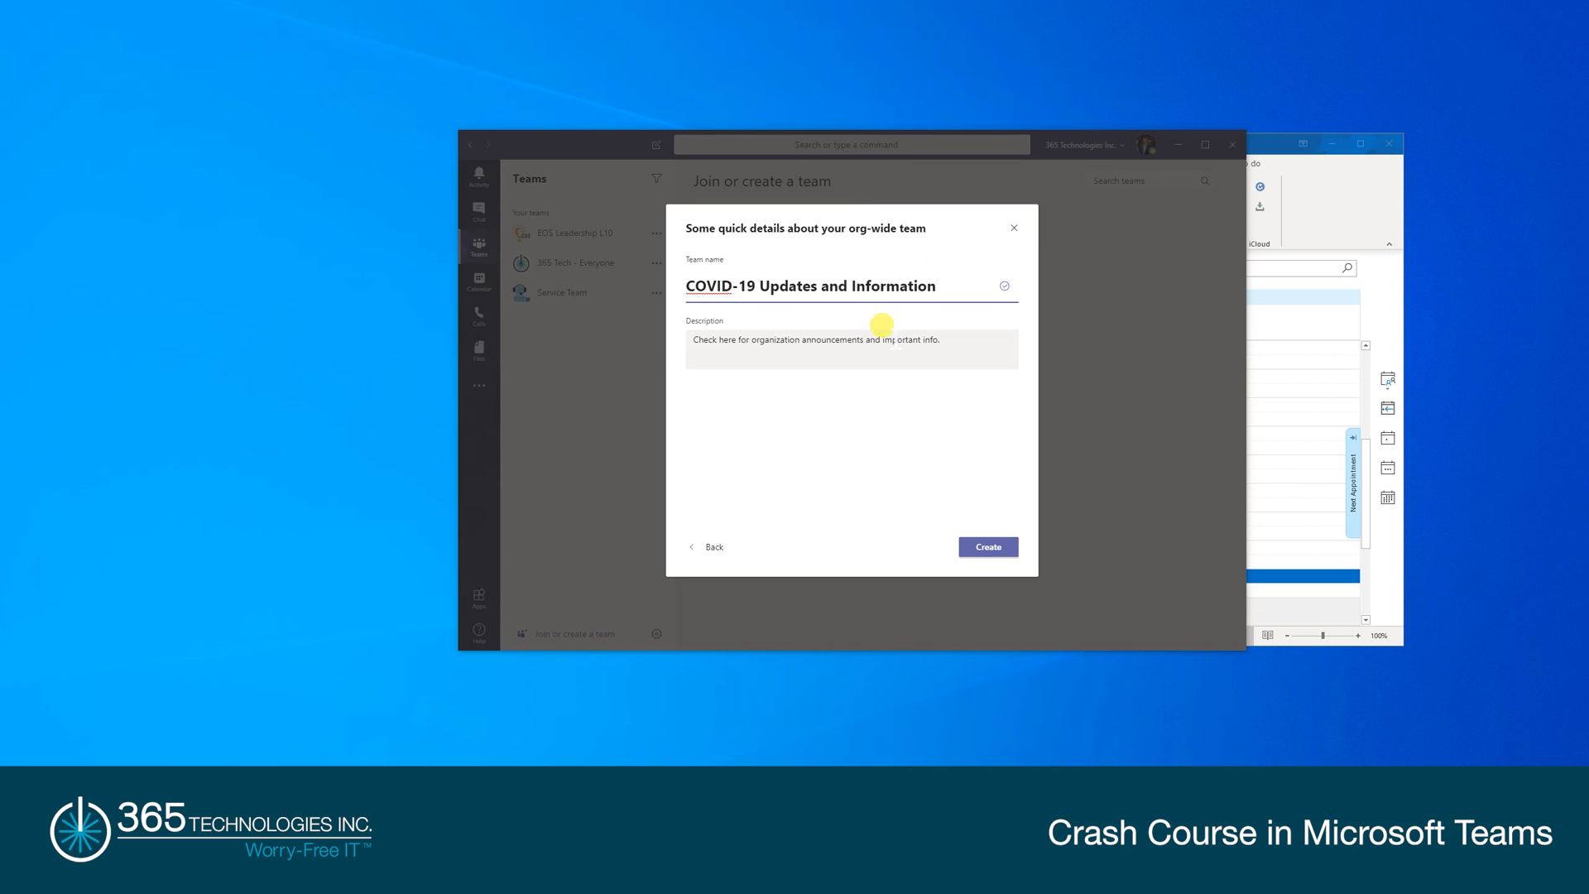
- Change the team description to "Check here for all COVID-19 Updates" and create the team
left_click_drag(943, 339, 656, 341)
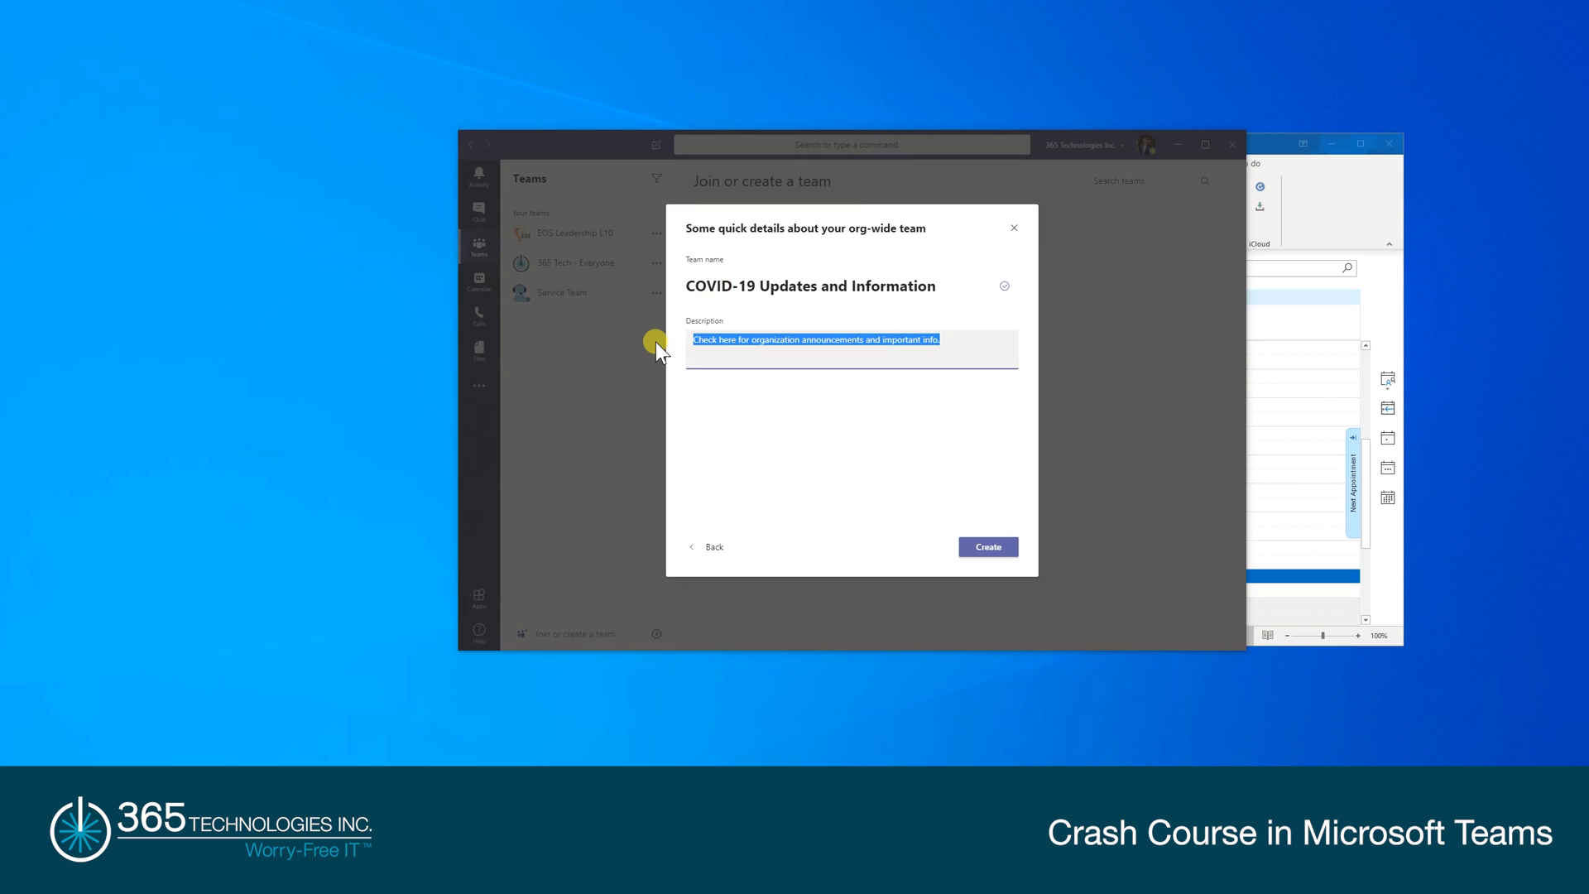
type("Check here")
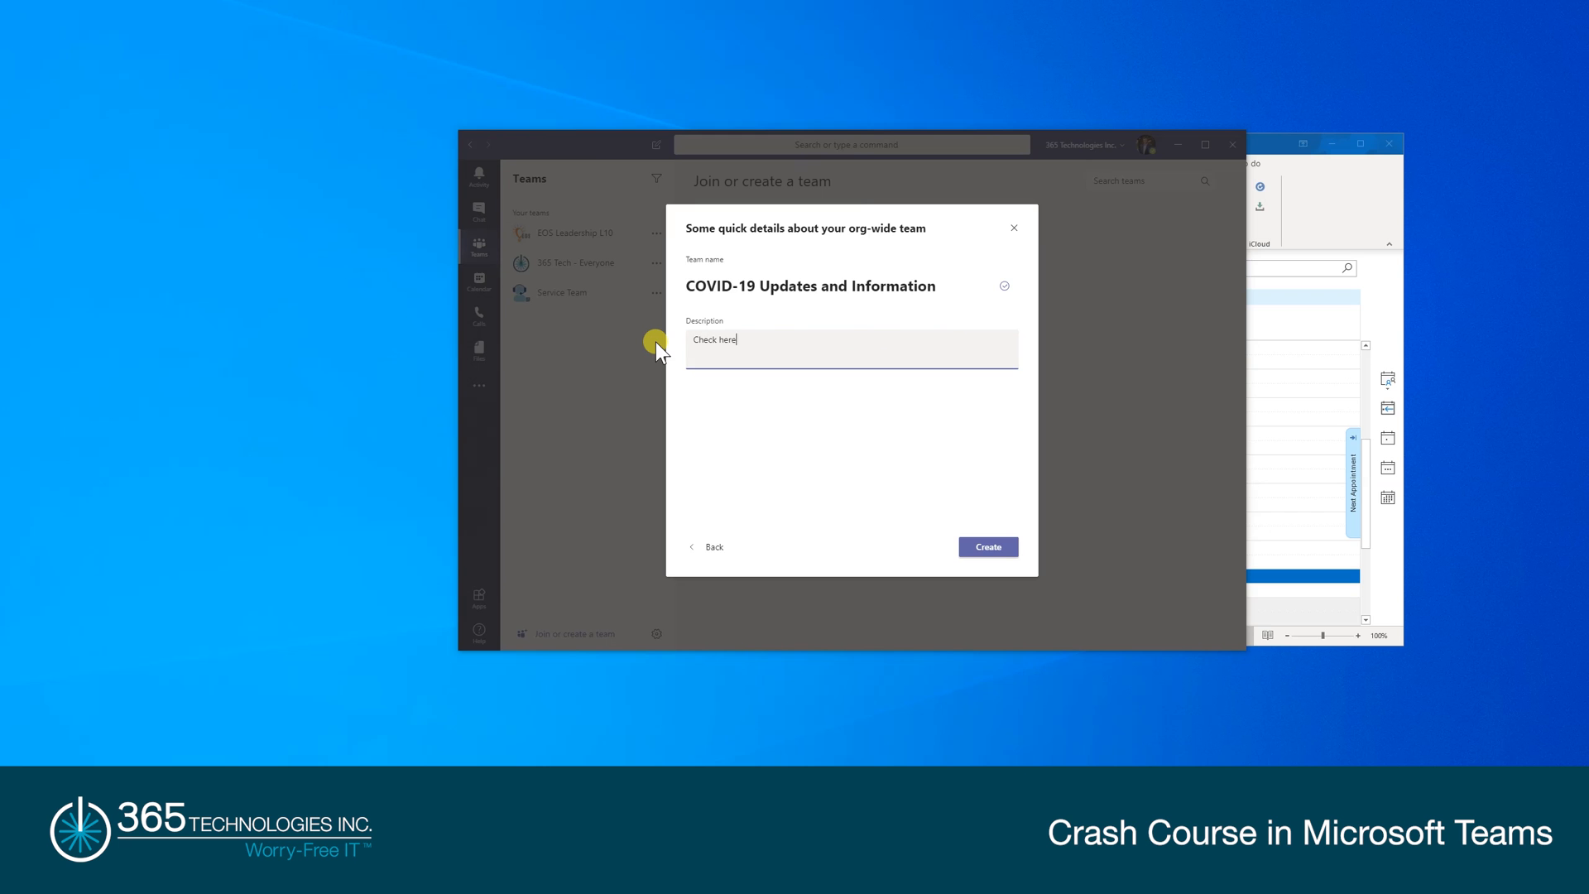
type(" for all ")
type("CP")
key("BackSpace")
type("OVID-19 Updates")
left_click(1006, 546)
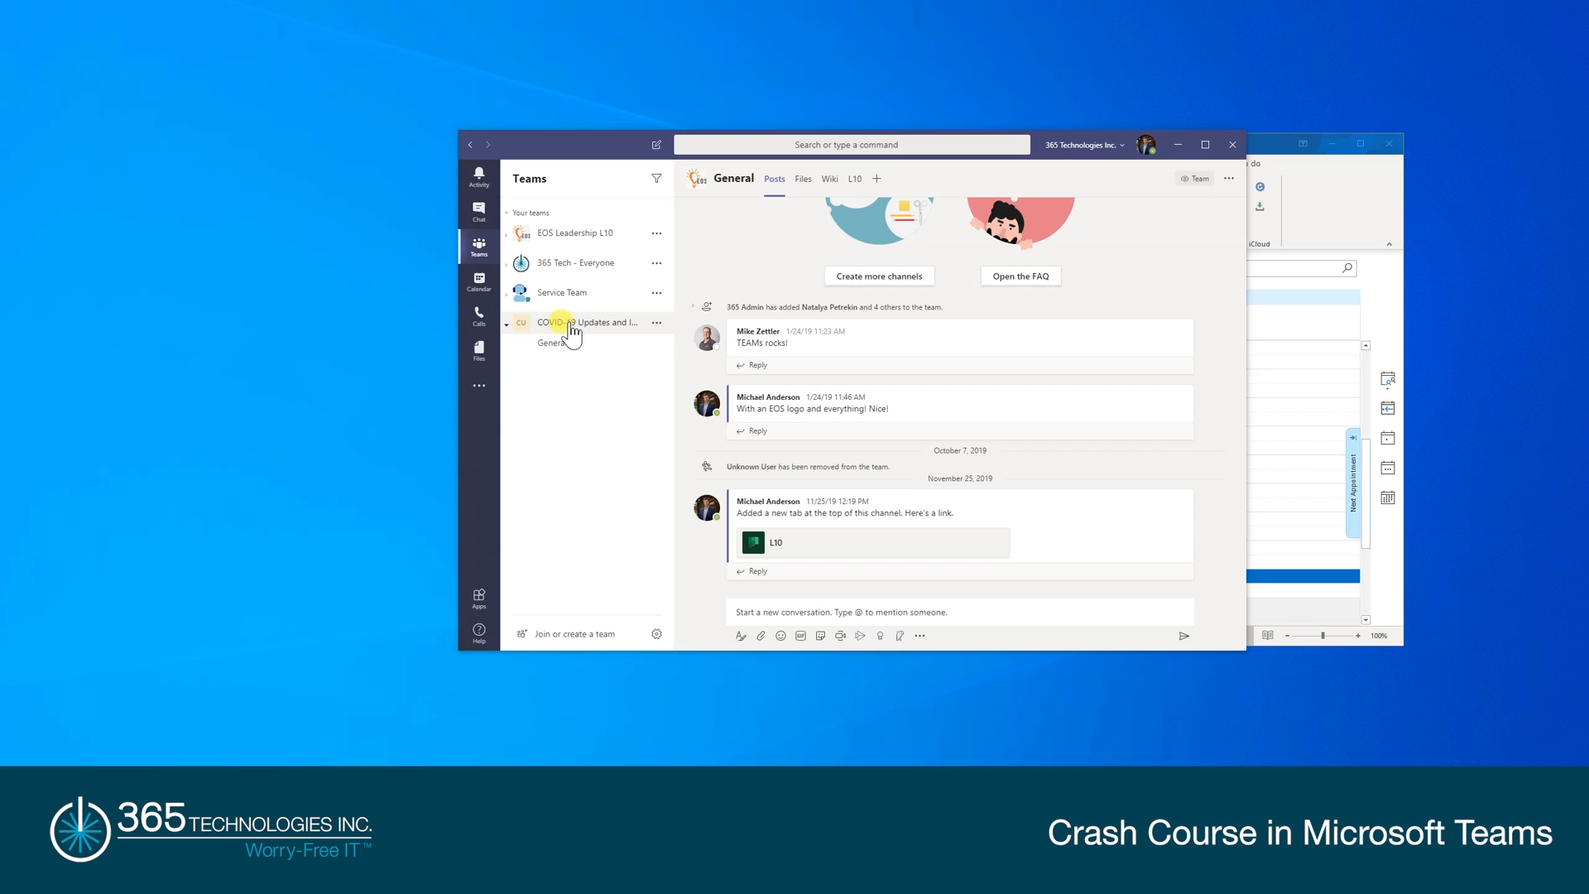
- Open the new COVID-19 team's General channel and examine the member permissions in its team settings
left_click(553, 342)
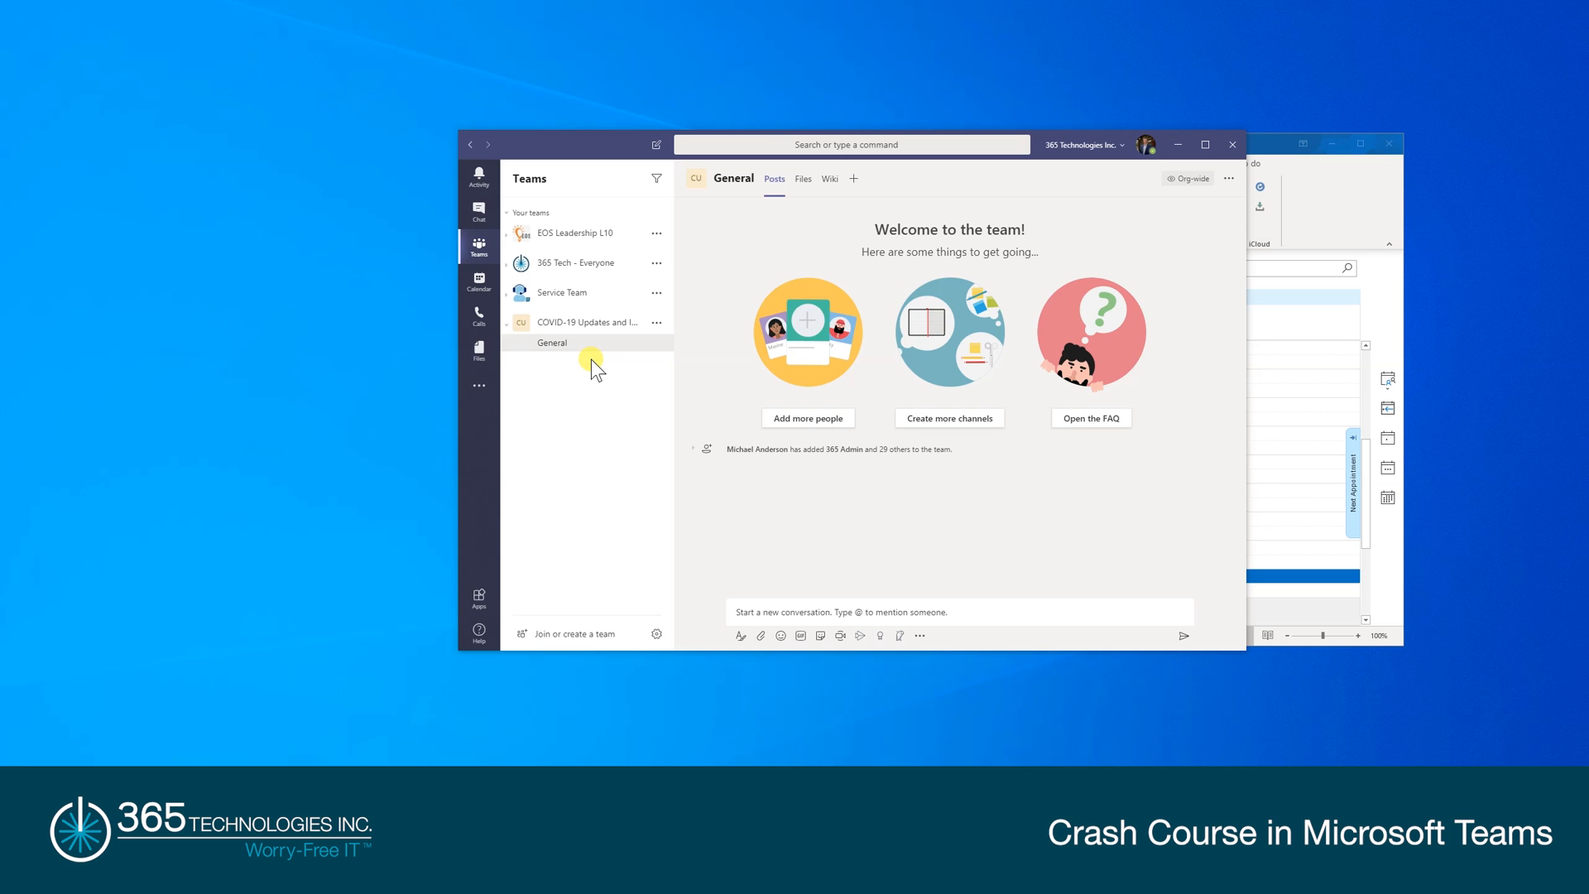
left_click(656, 322)
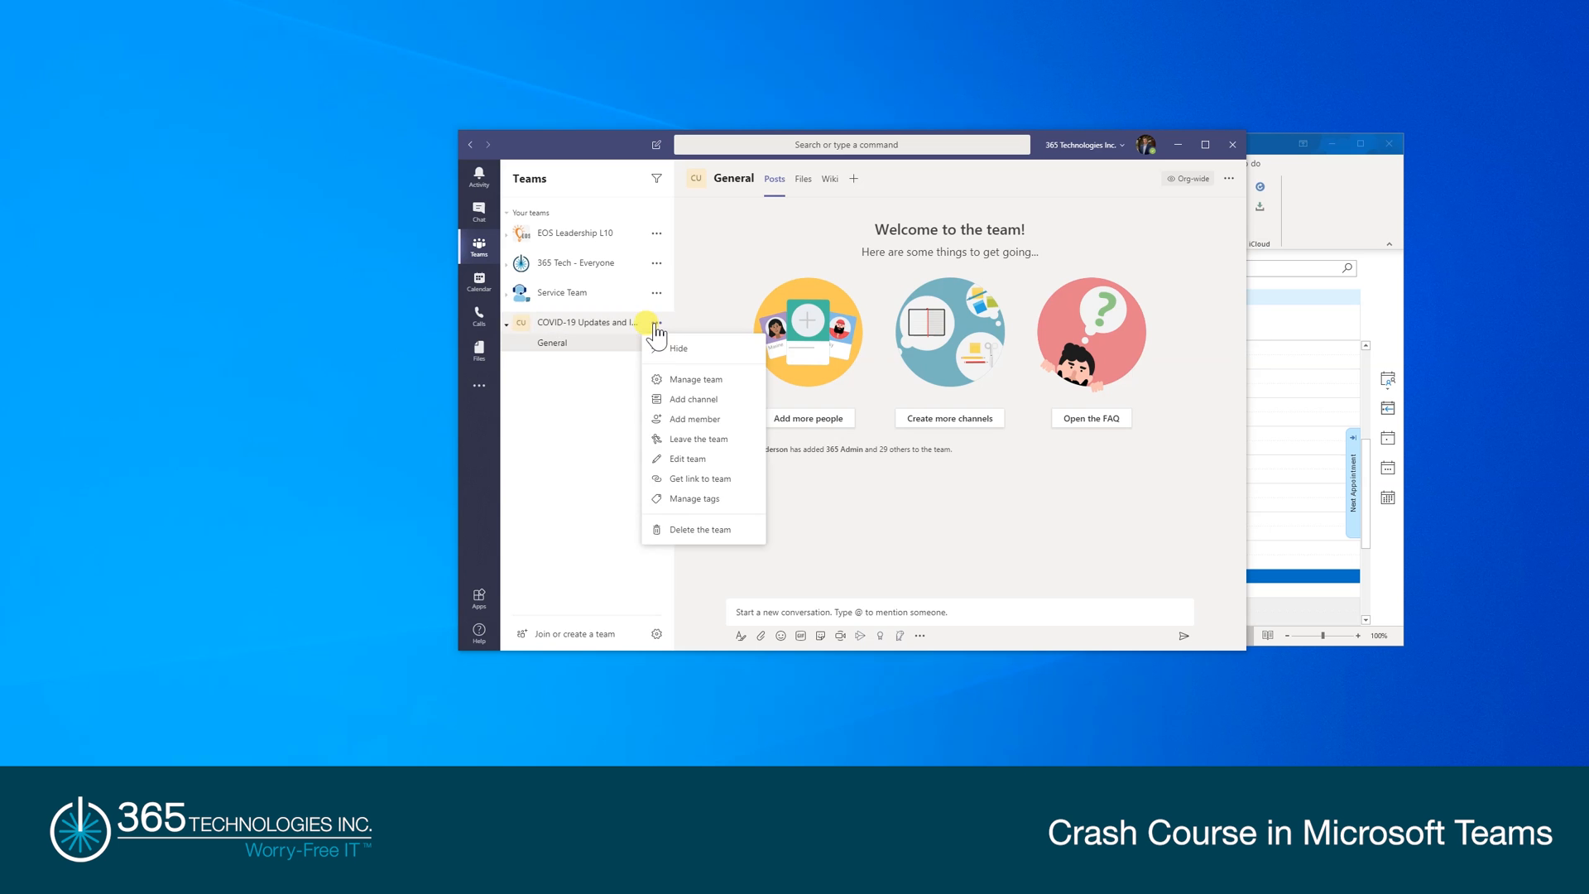
left_click(679, 379)
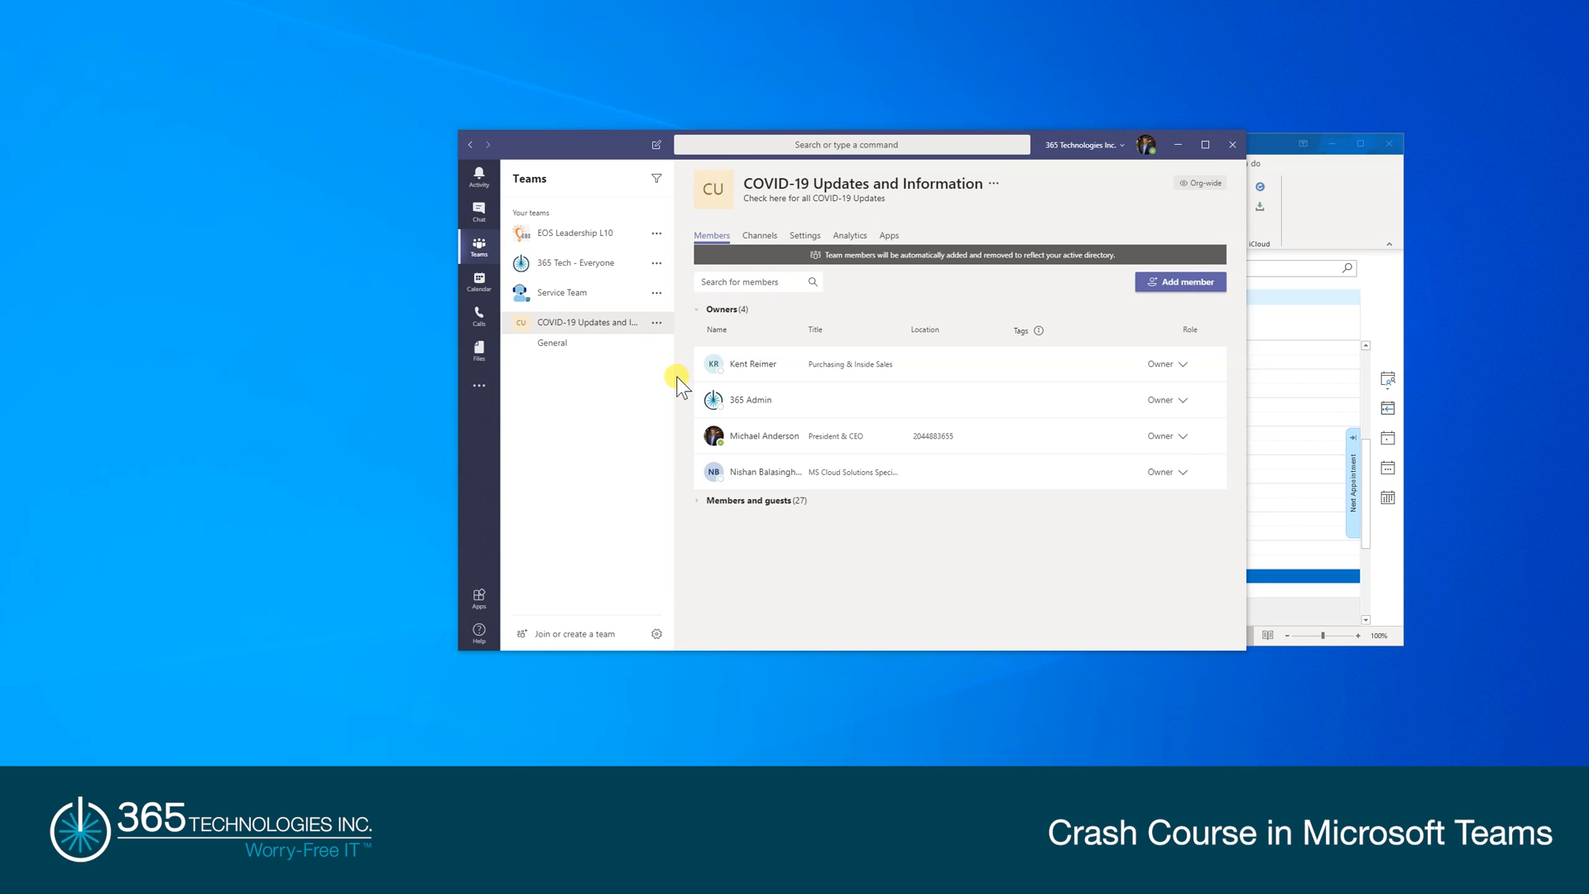
left_click(805, 236)
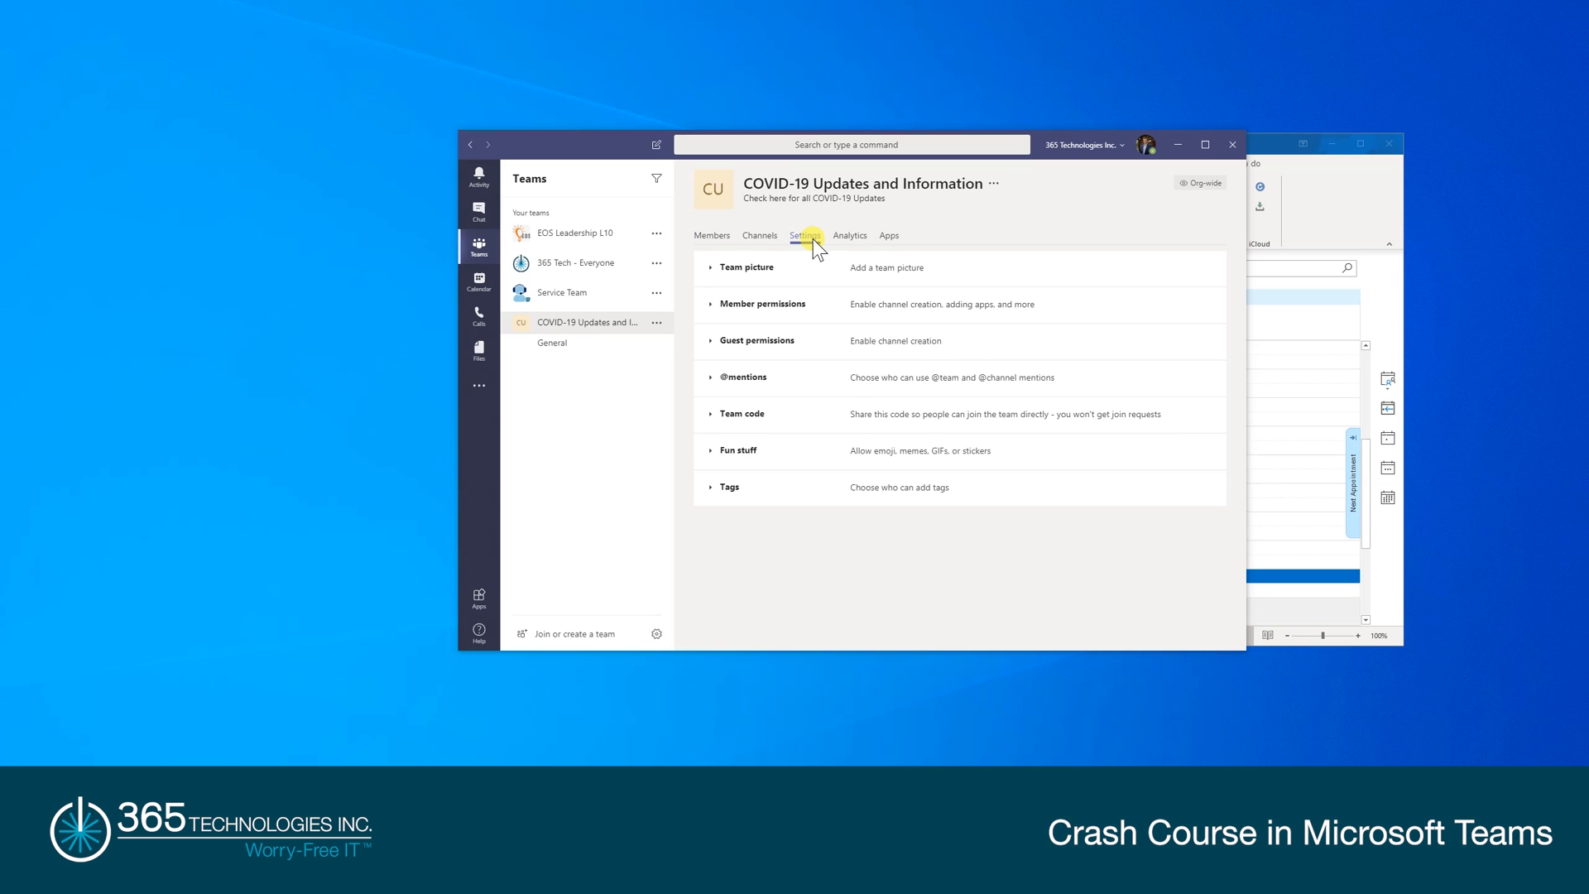
left_click(710, 305)
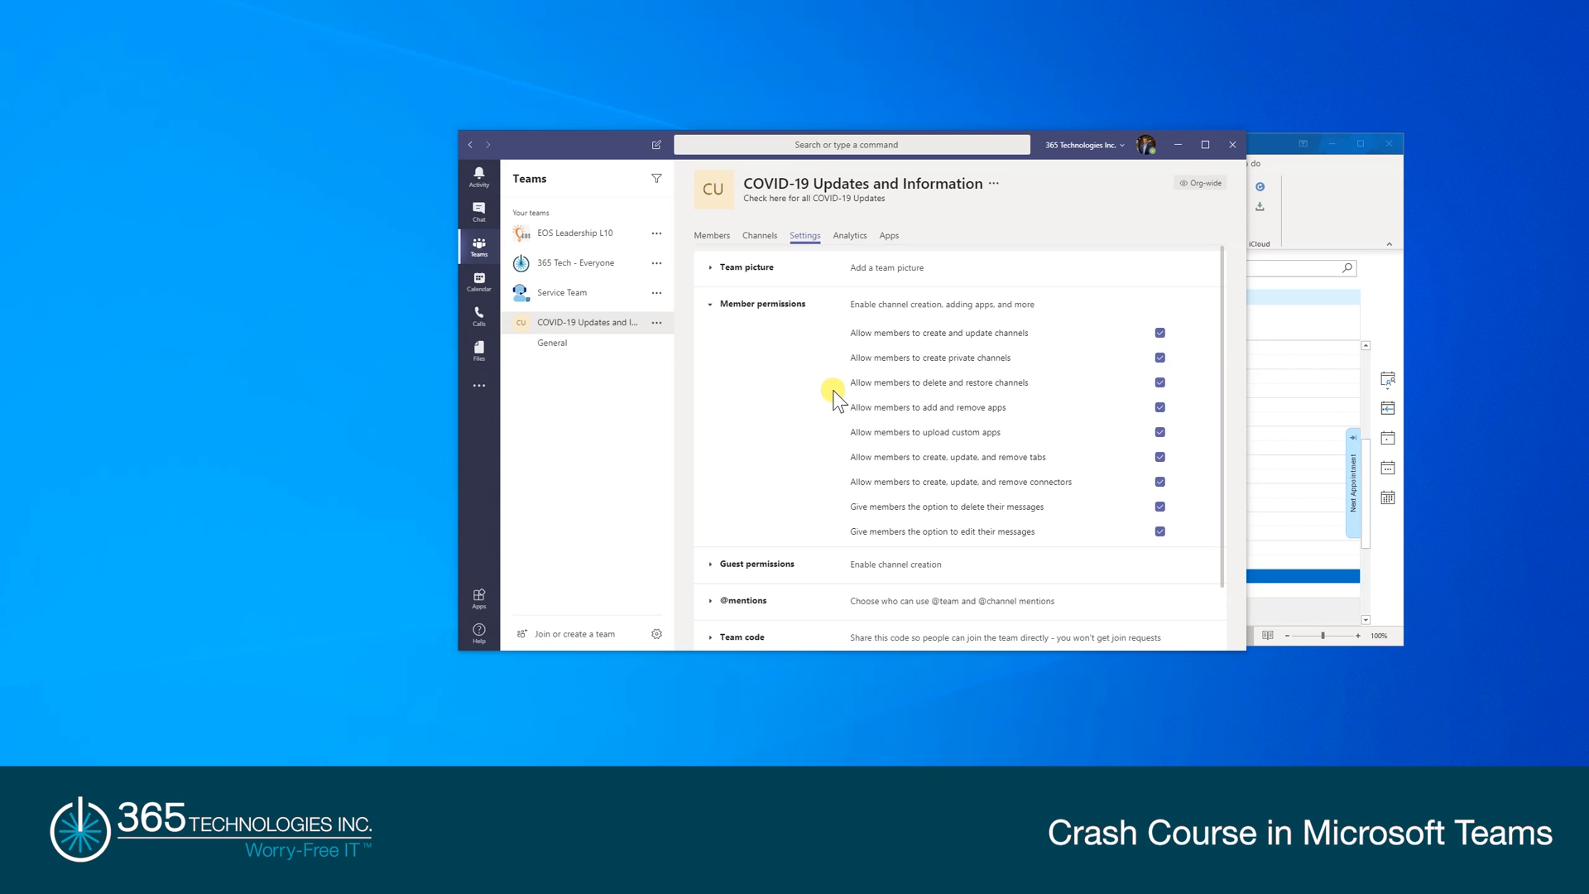
scroll(834, 400, "down", 1)
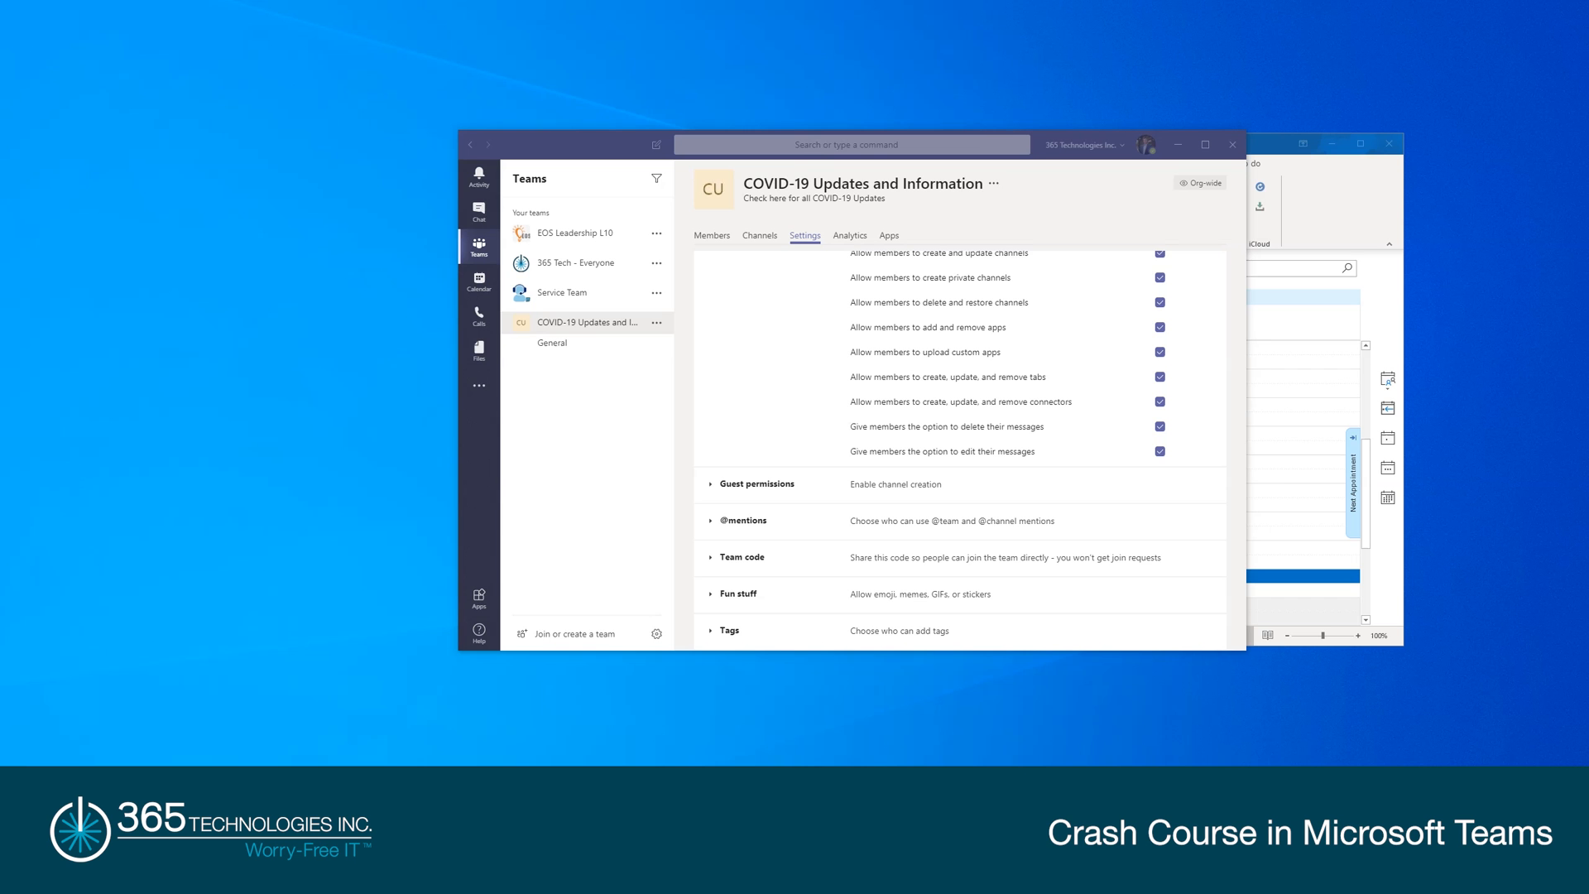
- Start an immediate meeting in the Service Team's General channel with the camera off, ready to invite people
left_click(554, 296)
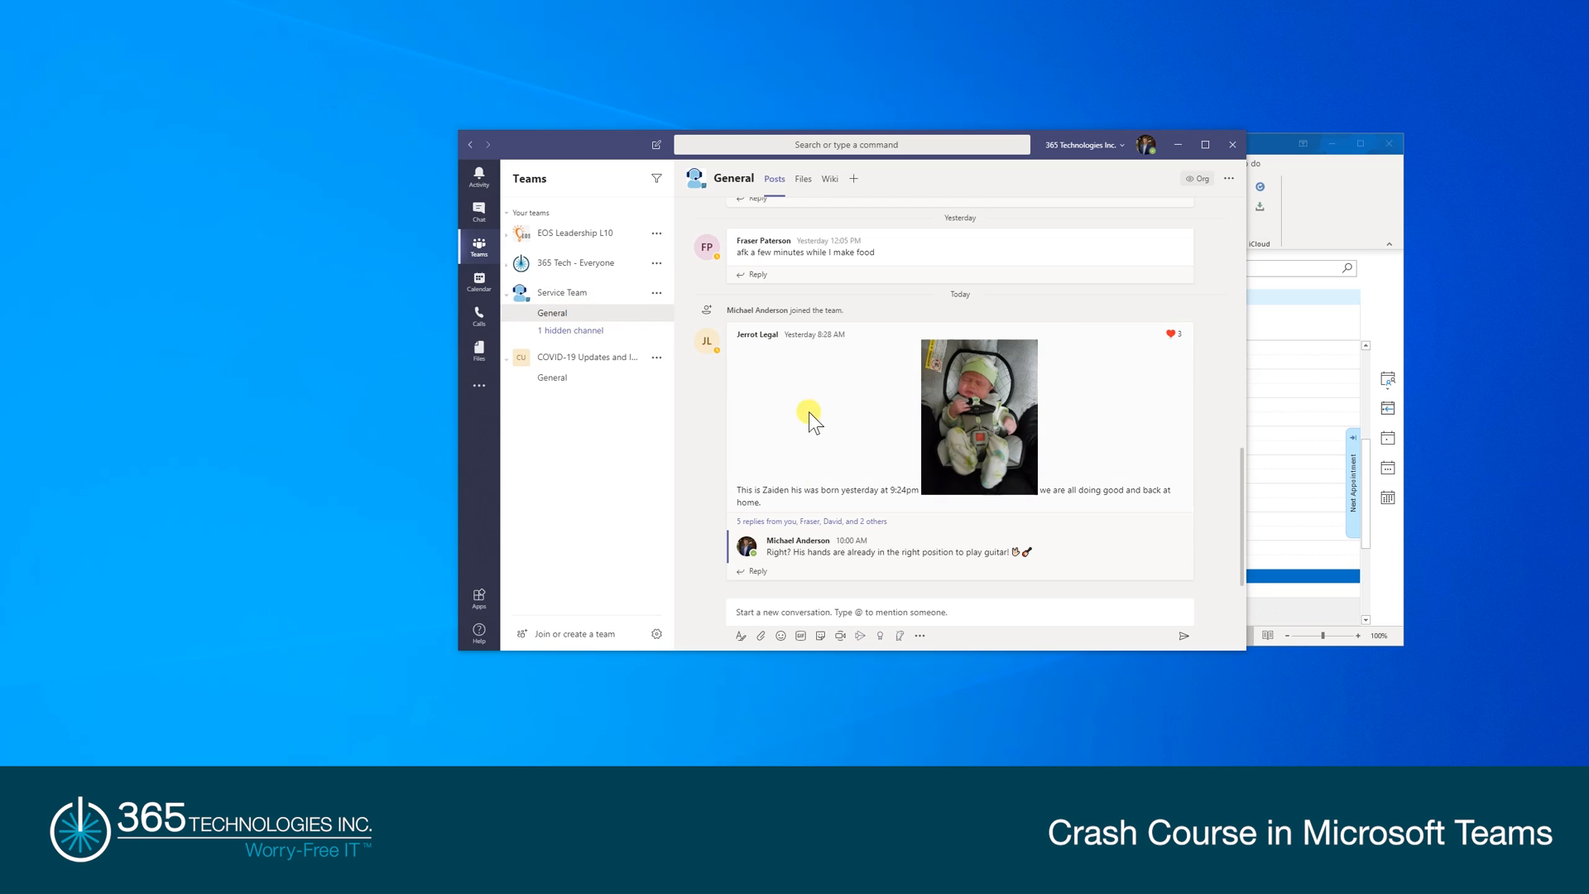
left_click(839, 637)
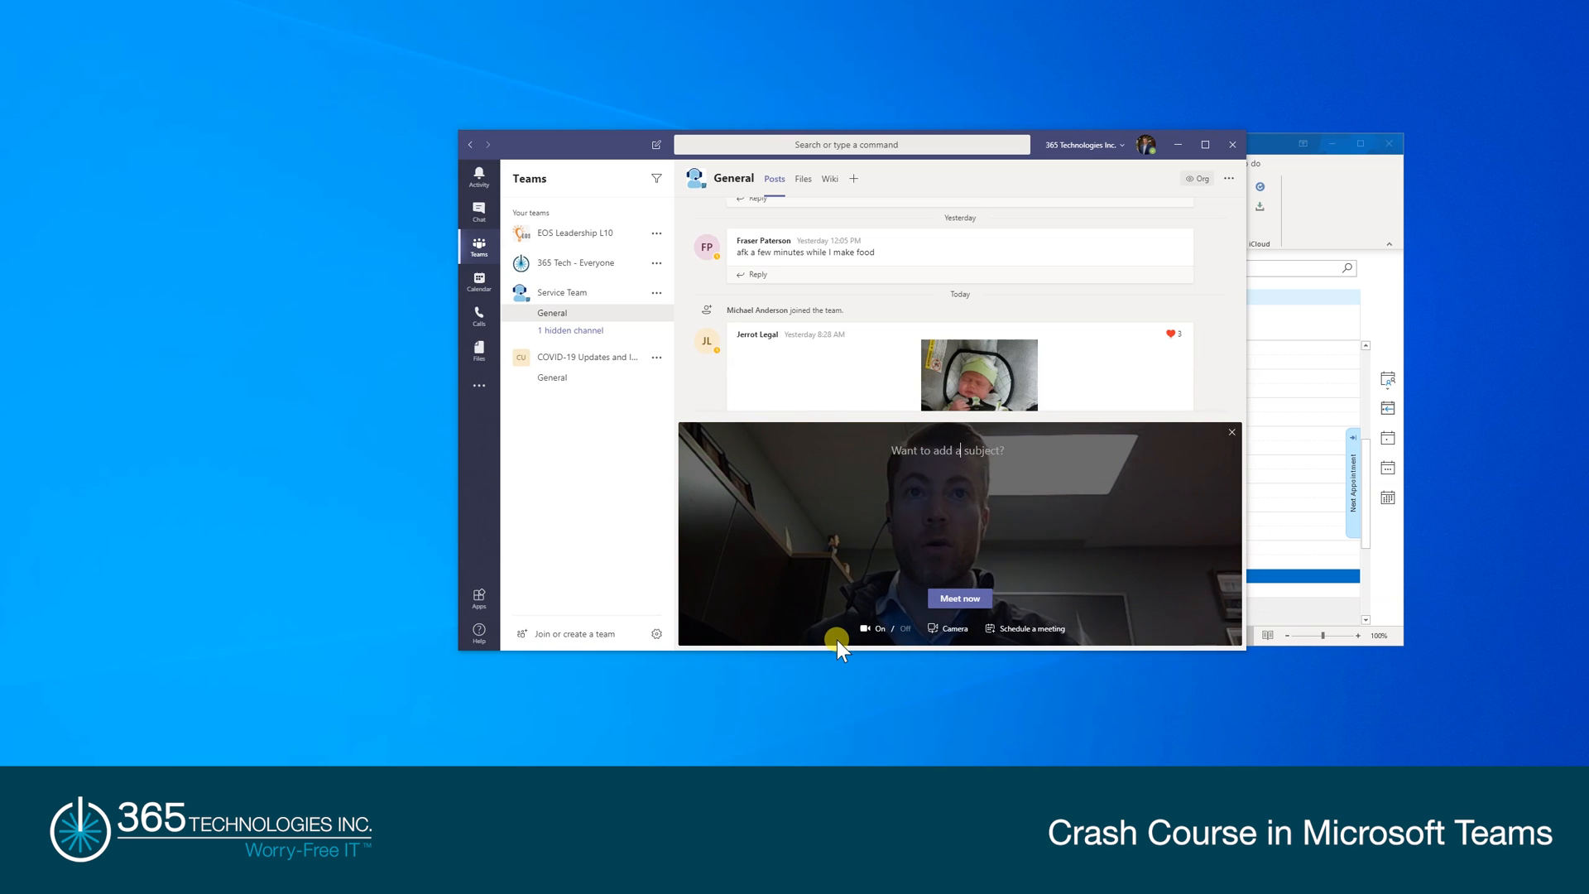
left_click(905, 629)
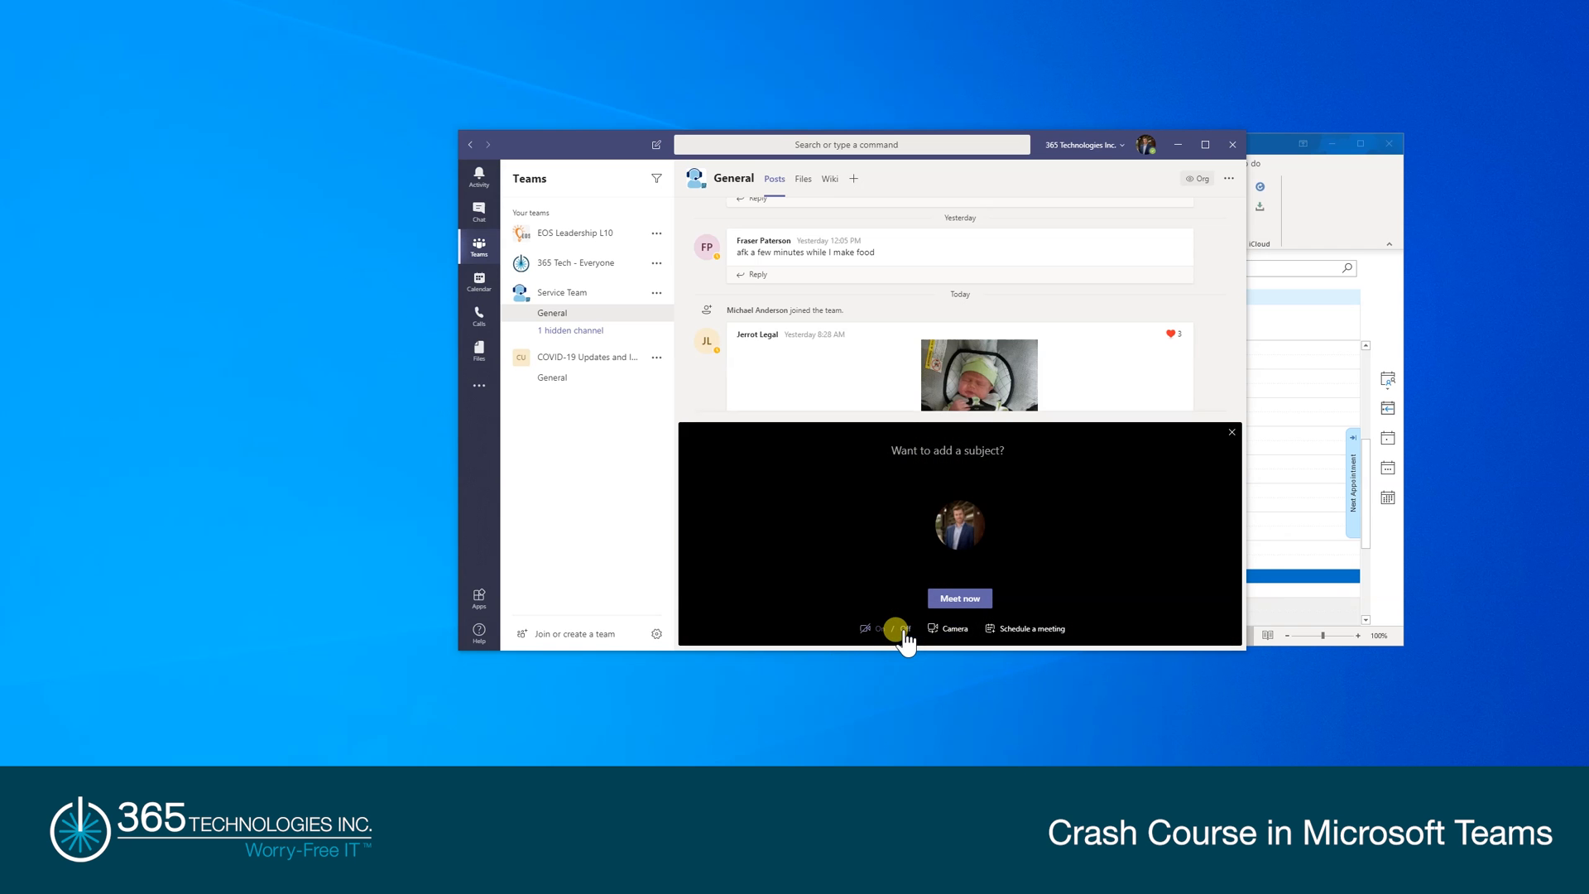
left_click(959, 598)
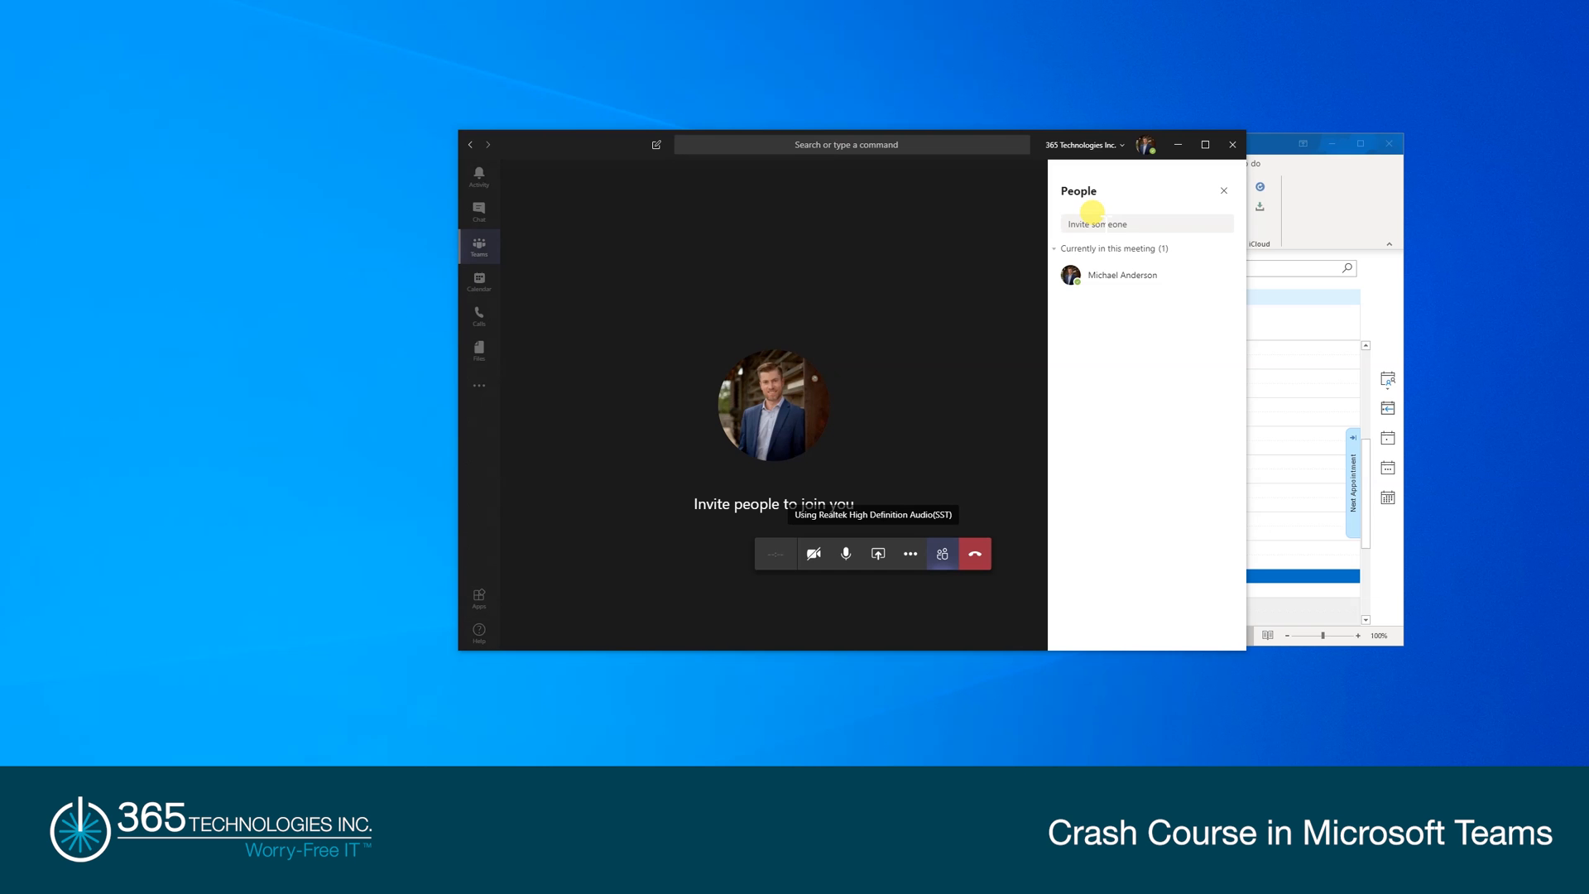
left_click(1092, 212)
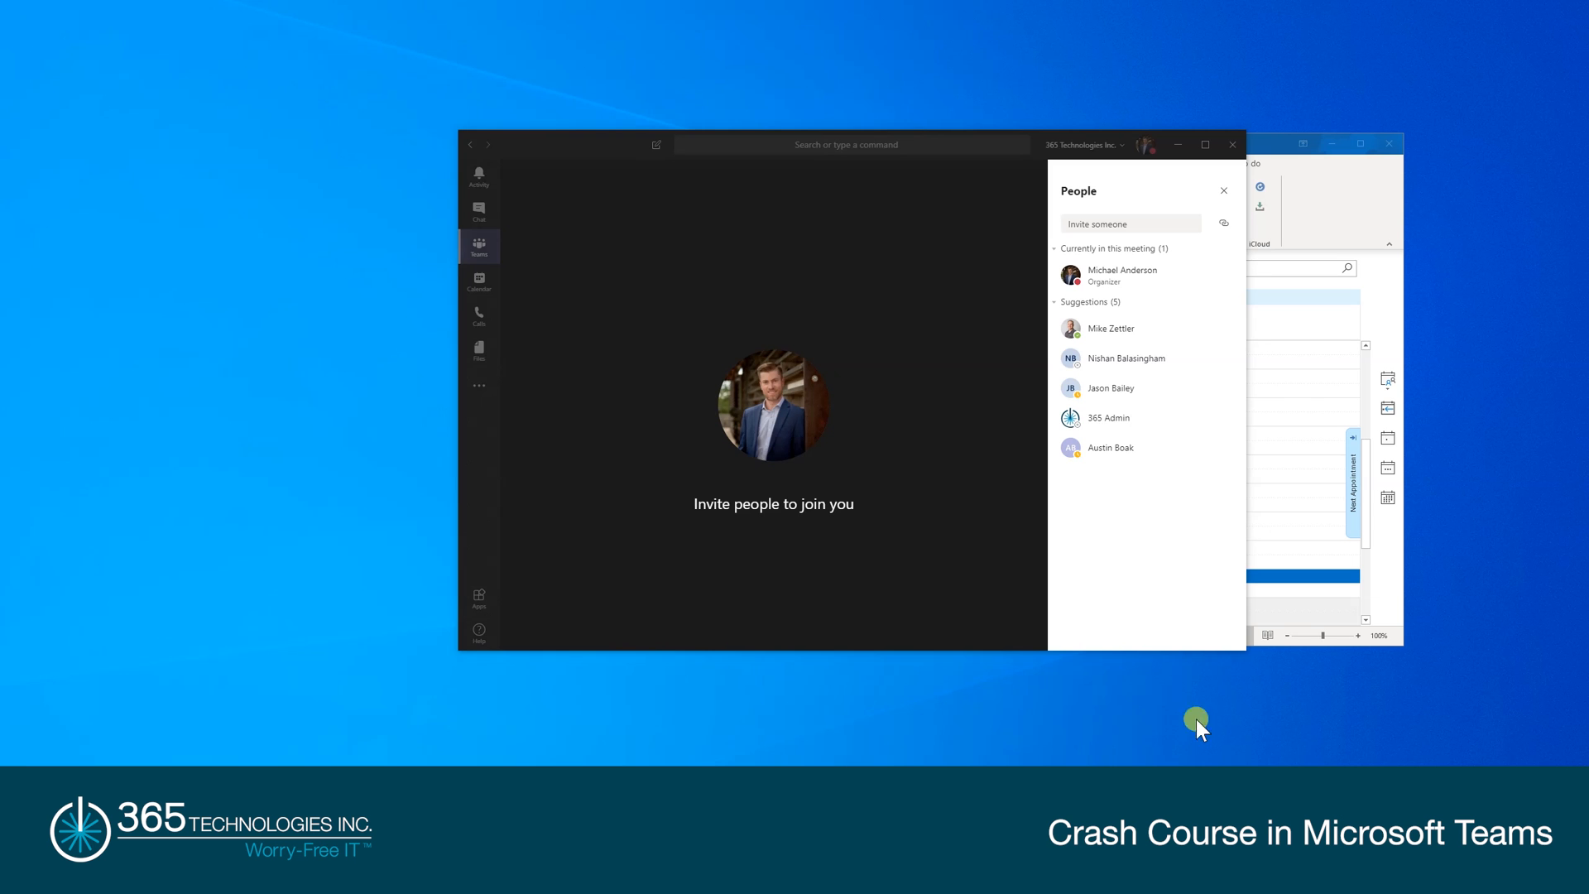
- Go to the calendar and hang up the ongoing meeting in the General channel
left_click(477, 286)
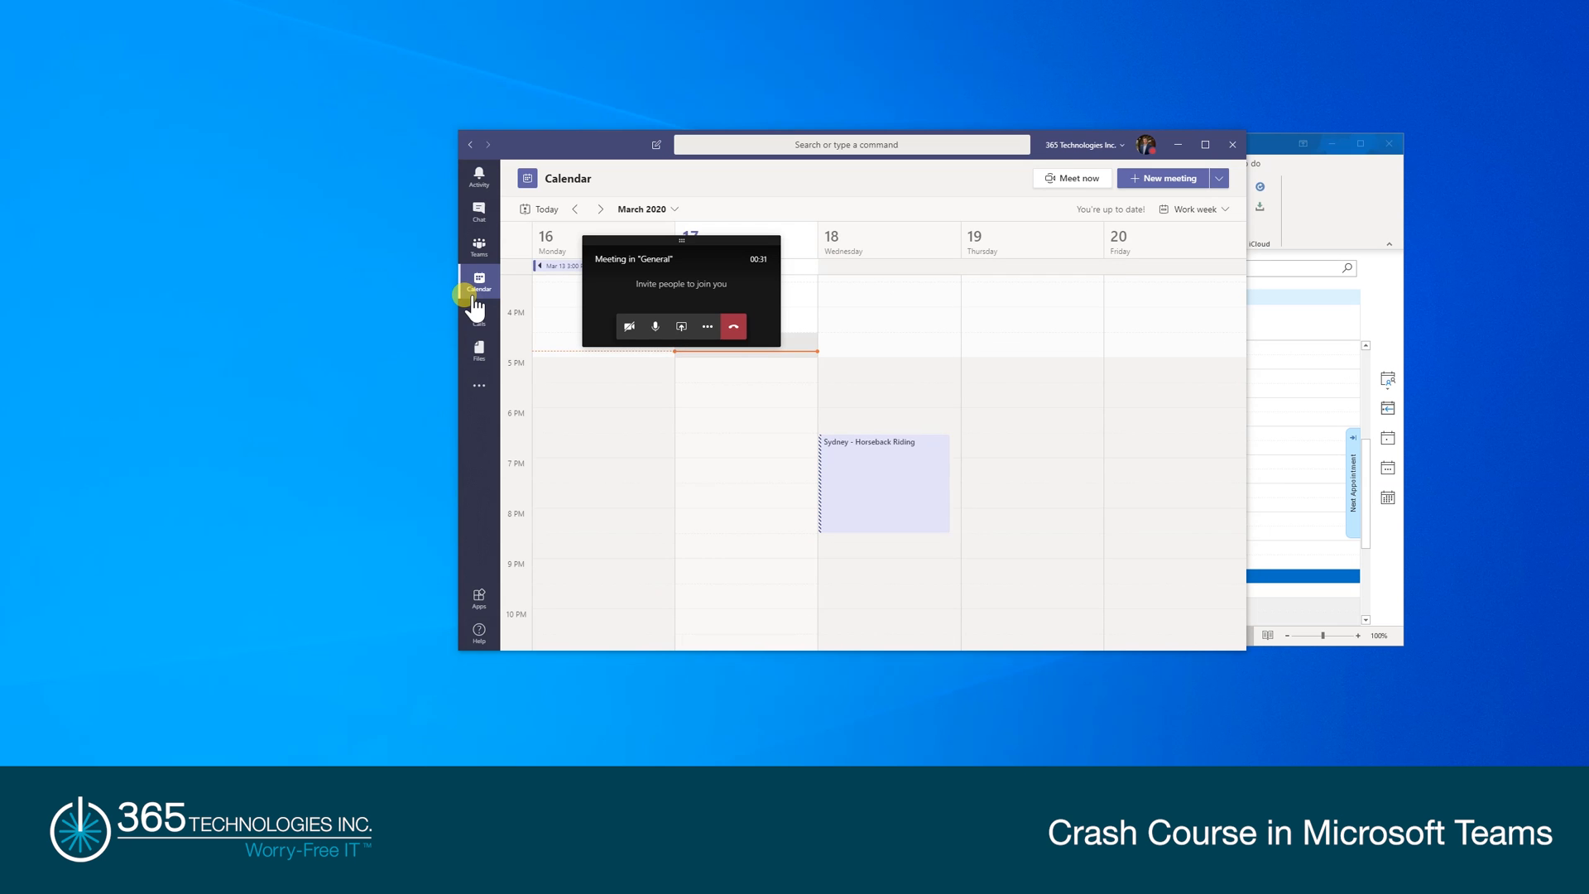
left_click(732, 328)
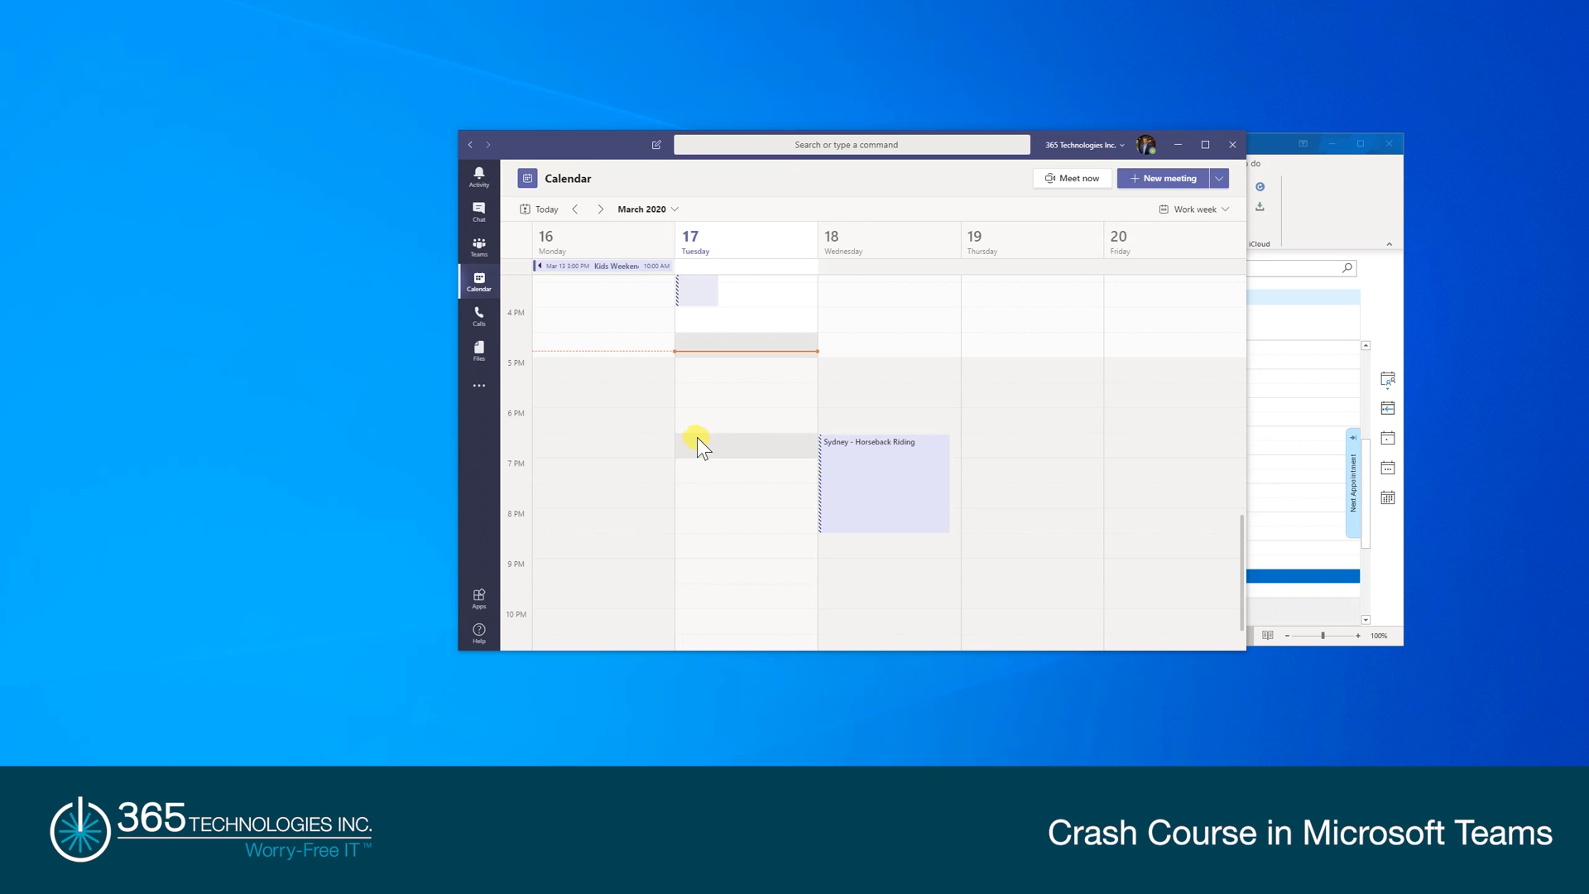
- Start a new calendar meeting for March 19, 2020, 4:00 PM to 4:30 PM, titled "Operations Meeting"
scroll(697, 438, "up", 3)
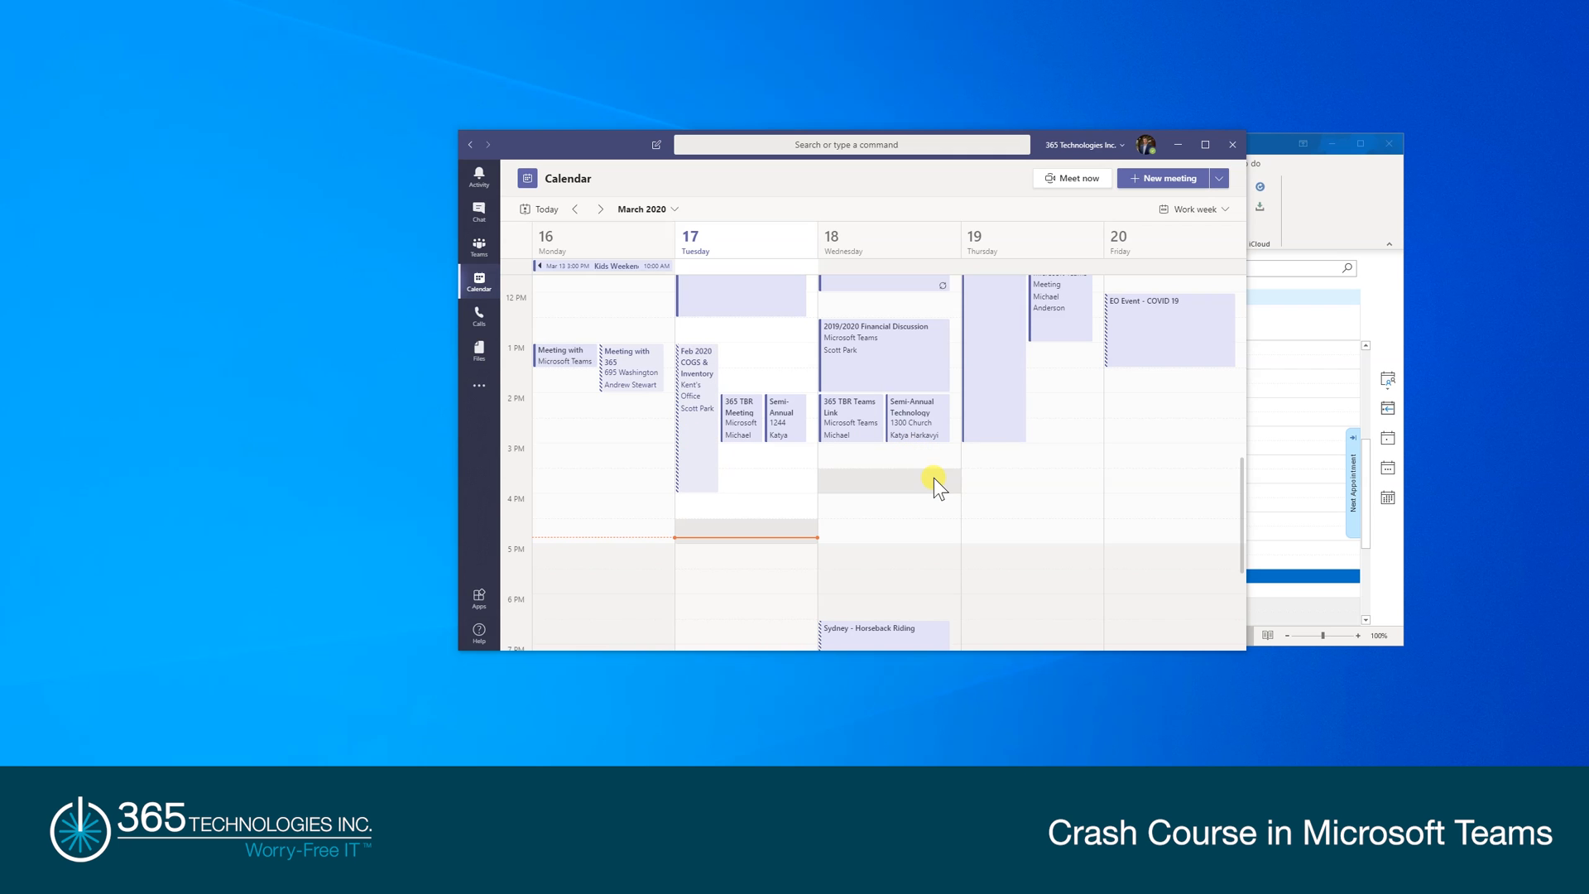
left_click(997, 507)
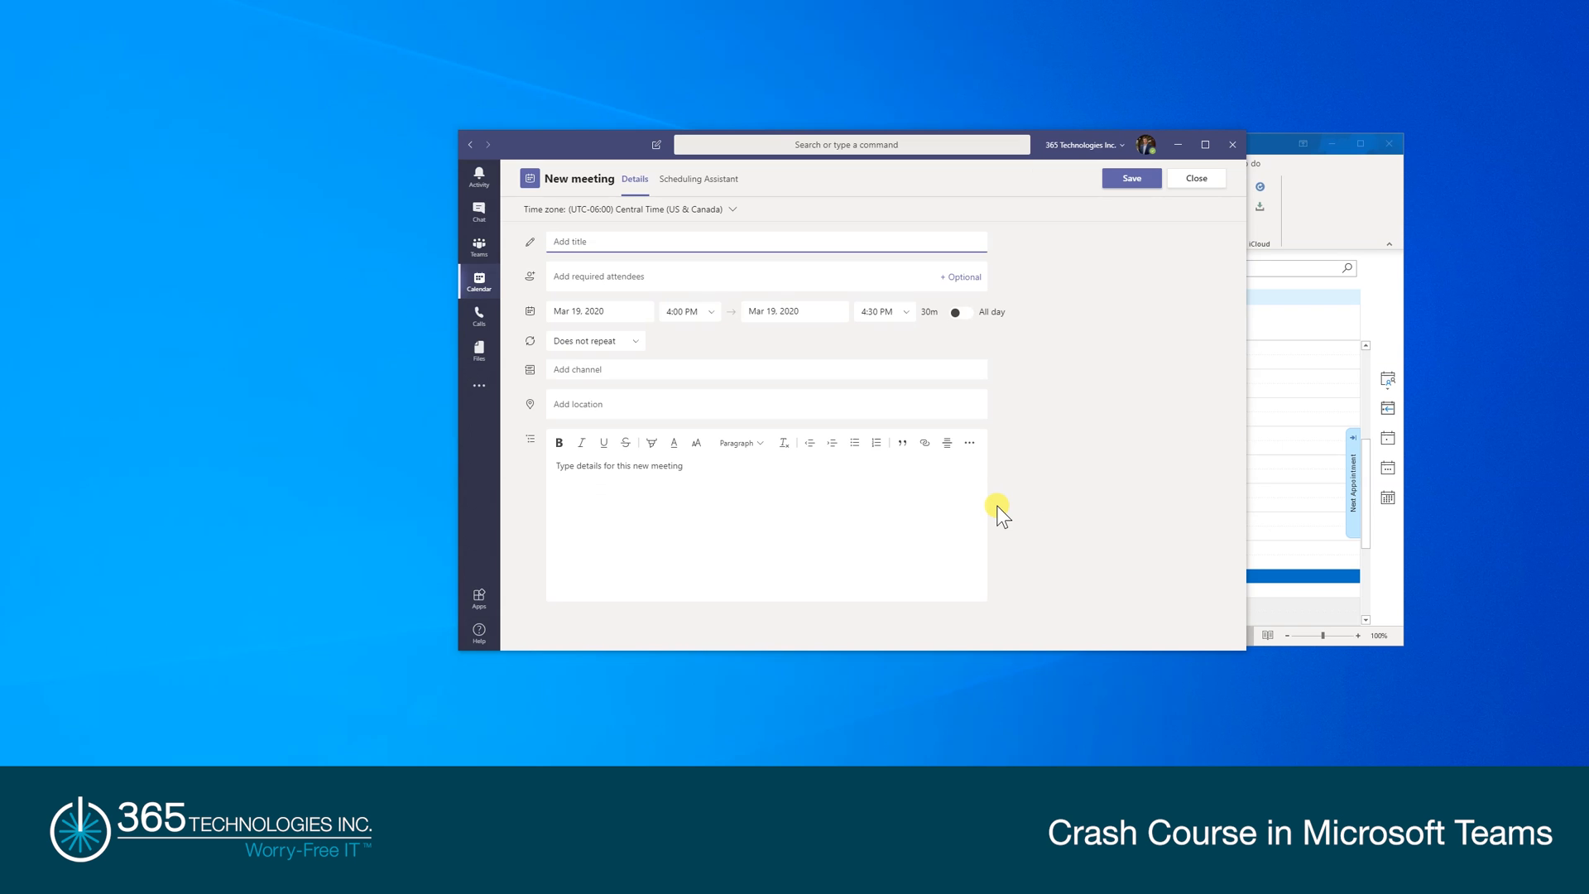
type("Opearrations Meeting")
- Add the Vice-President of Operations, the Purchasing & Inside Sales contact and the Accounting & Office Administrator as required attendees
left_click(636, 265)
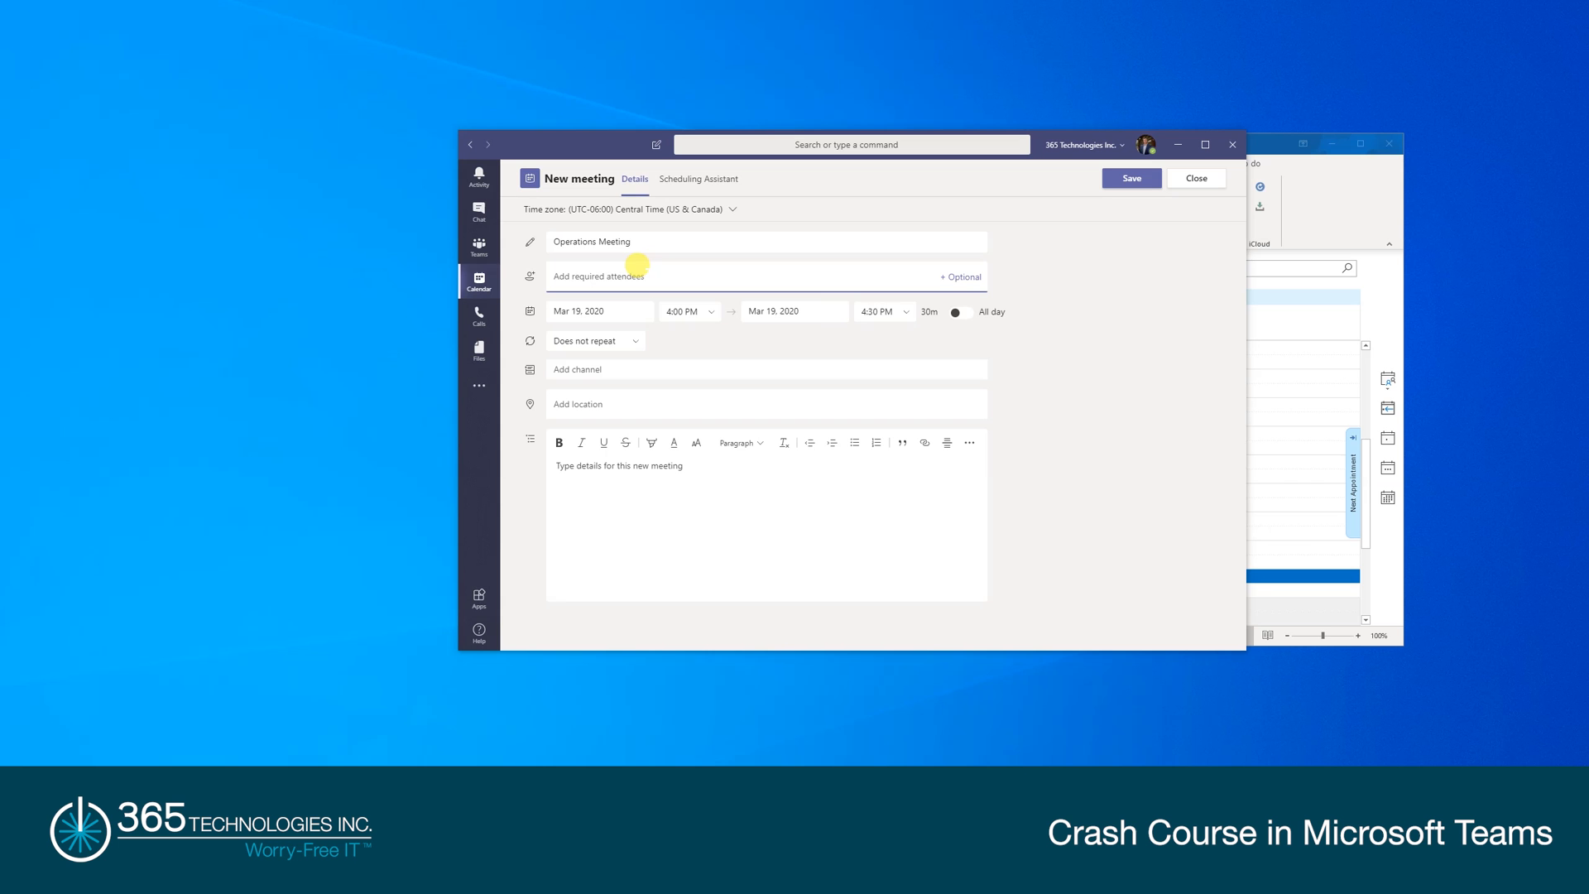
type("mike")
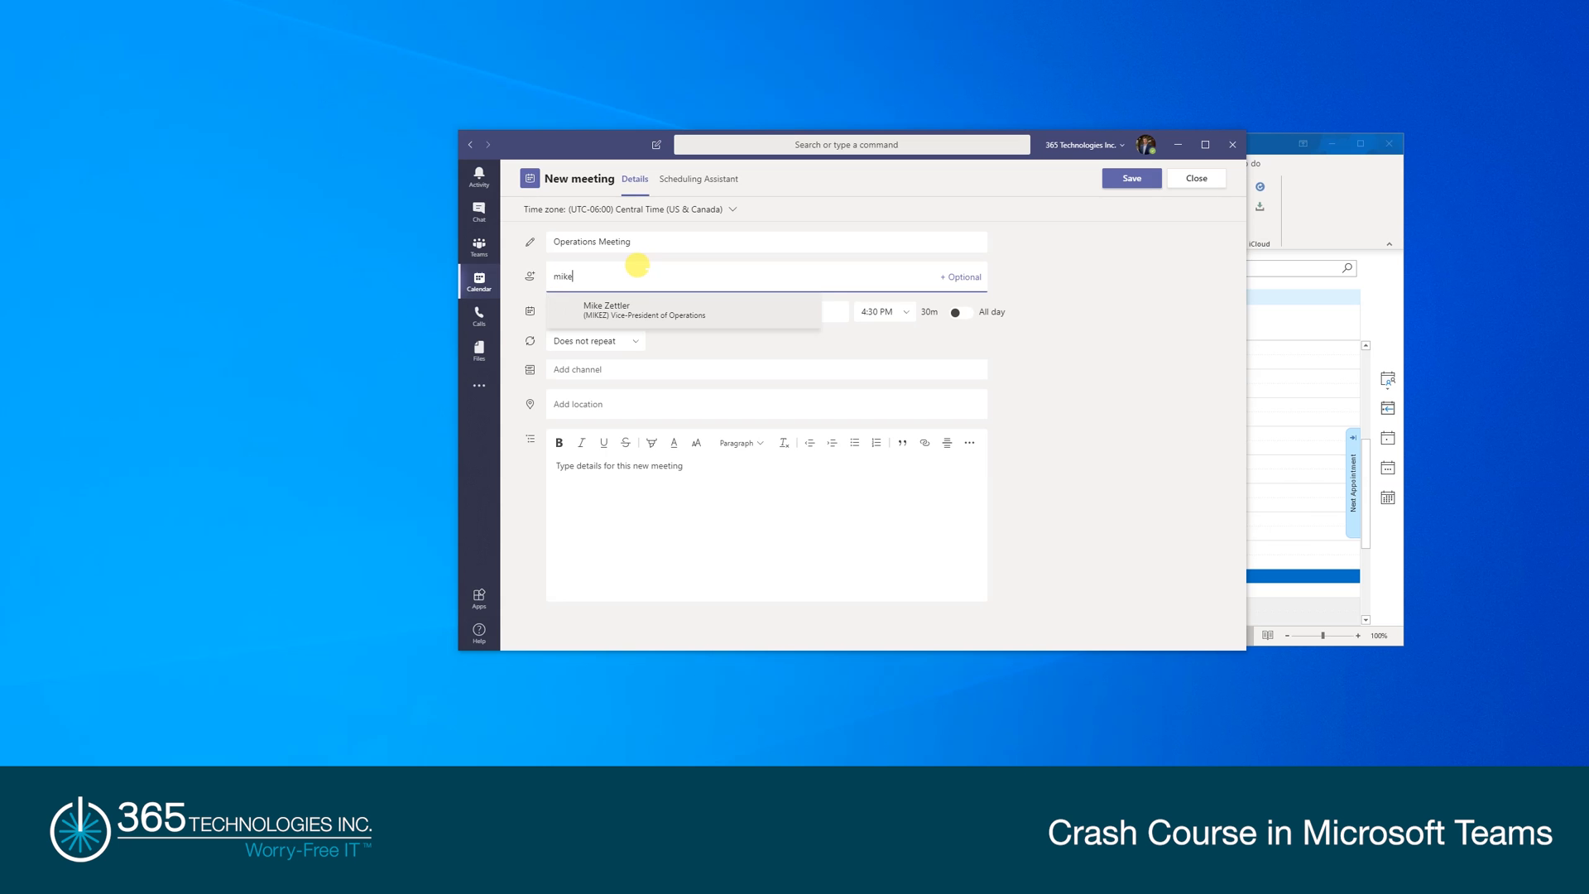
left_click(629, 308)
type("kent")
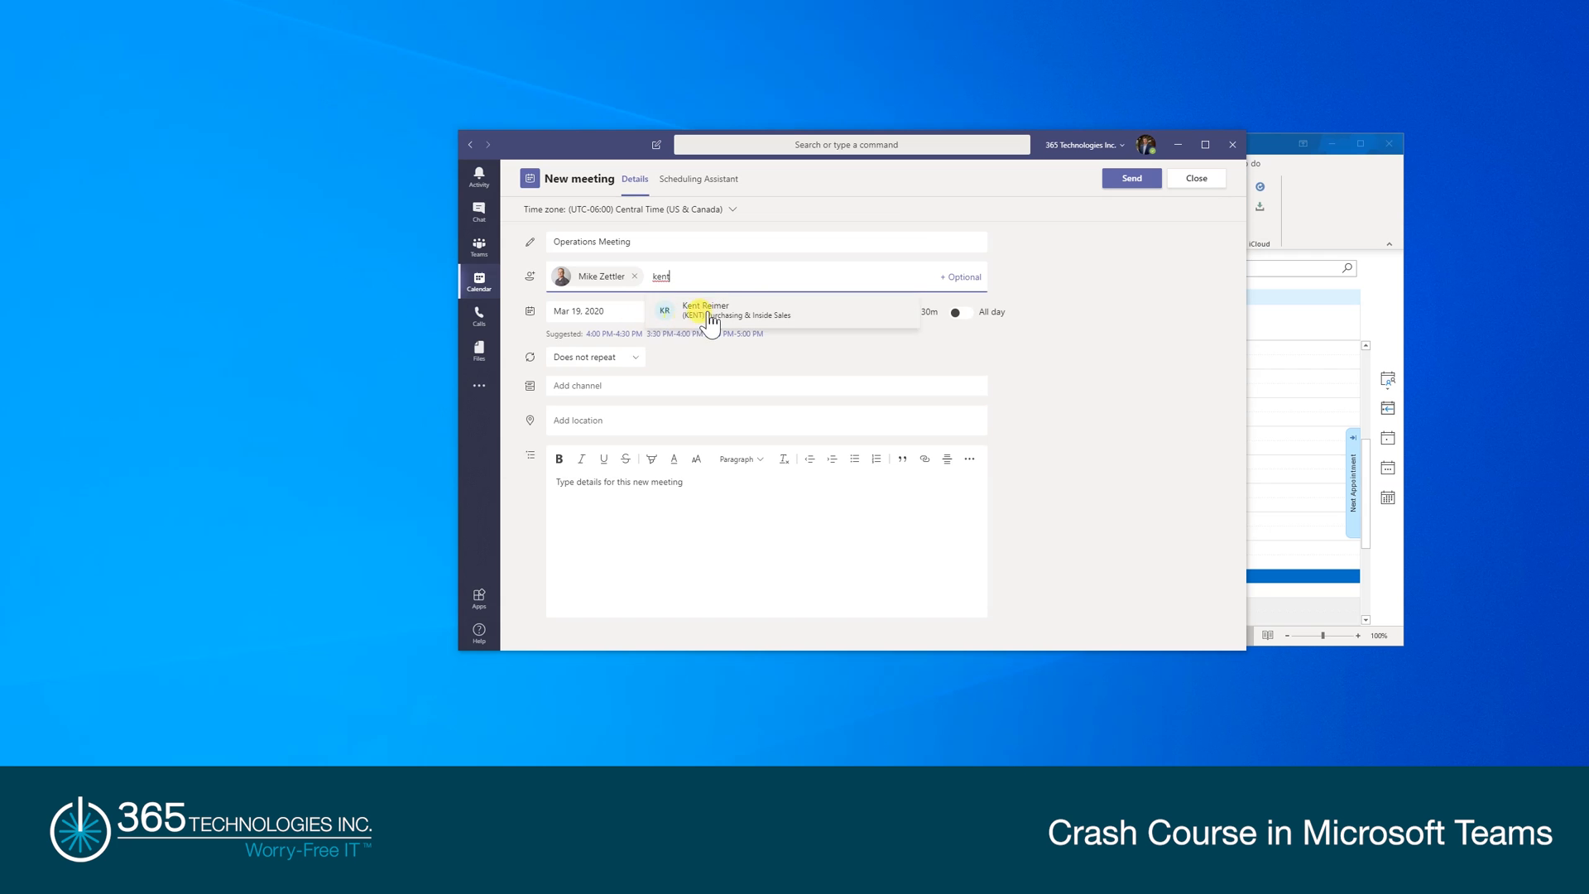
left_click(708, 318)
type("scott")
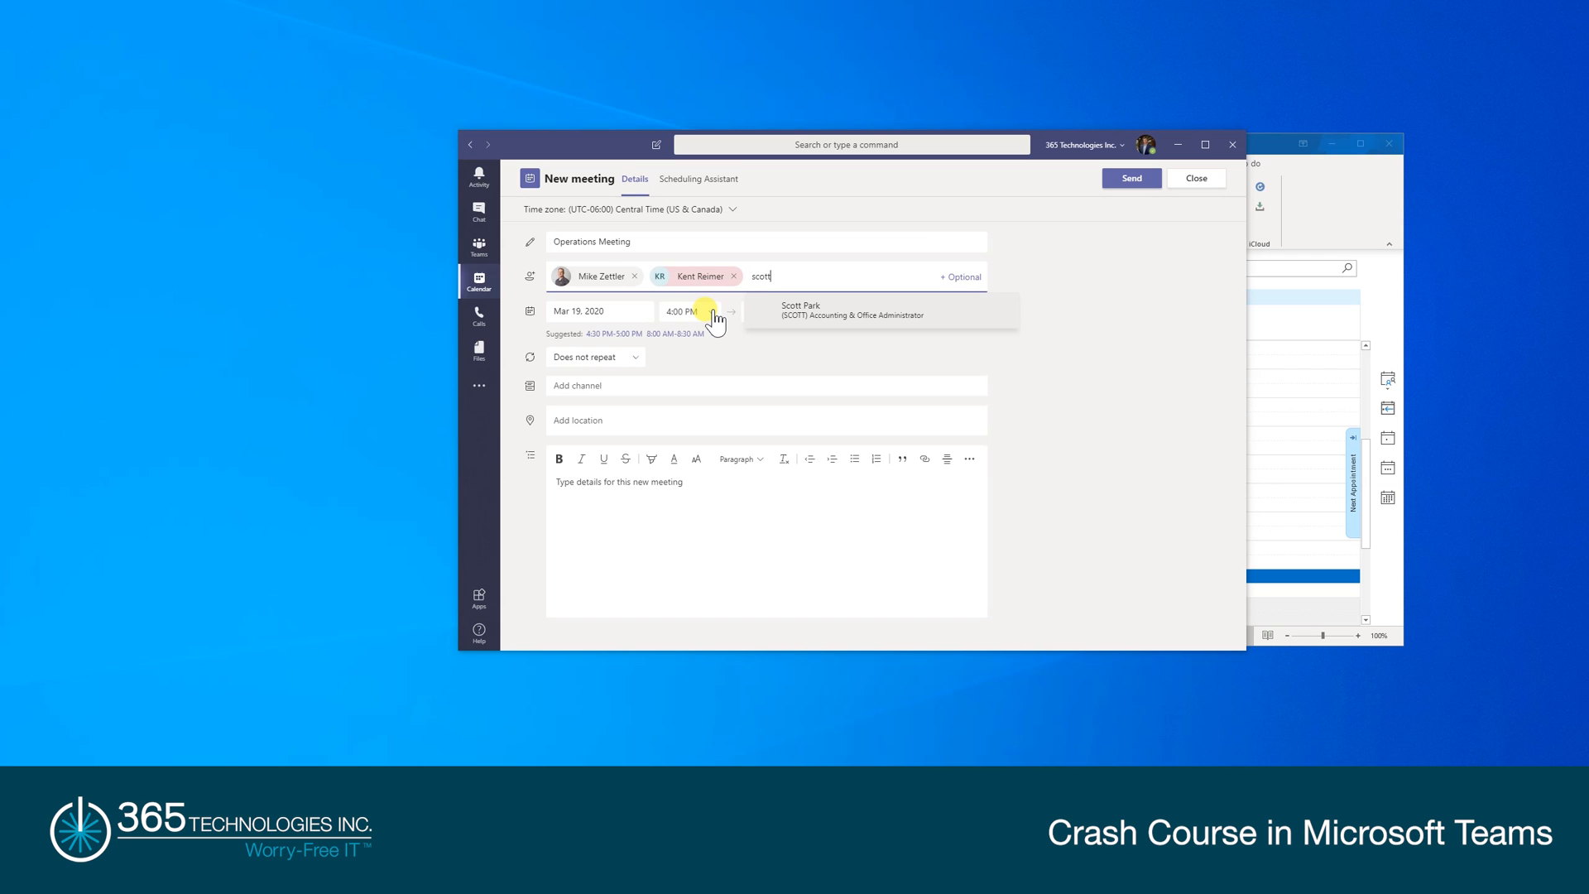
left_click(875, 311)
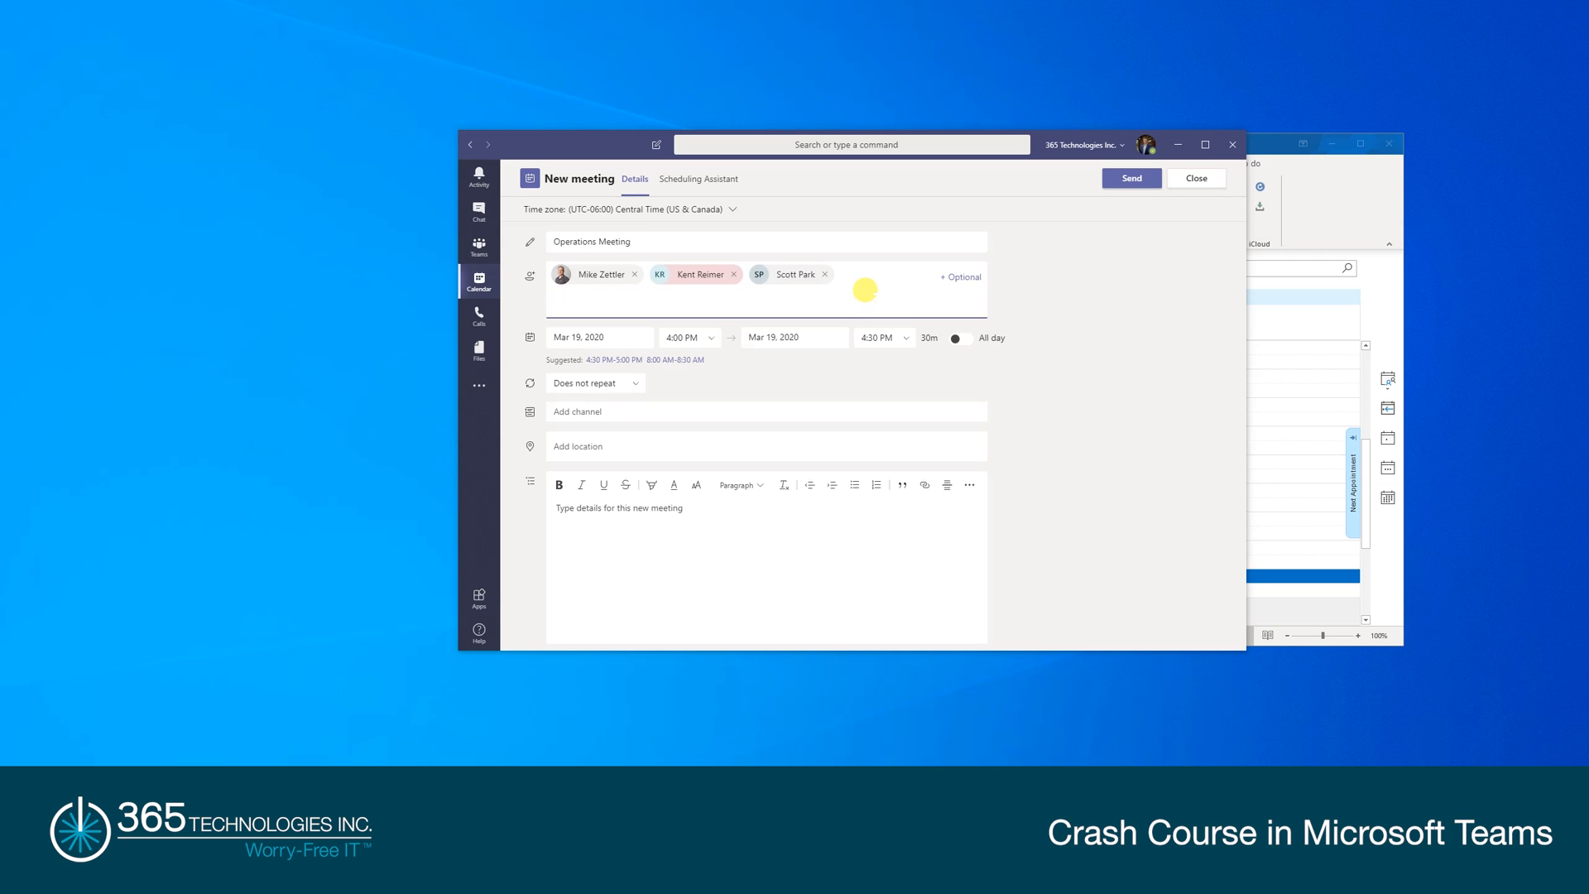
- Check the recurrence options, keep "Does not repeat", and send the Operations Meeting invitation
left_click(635, 387)
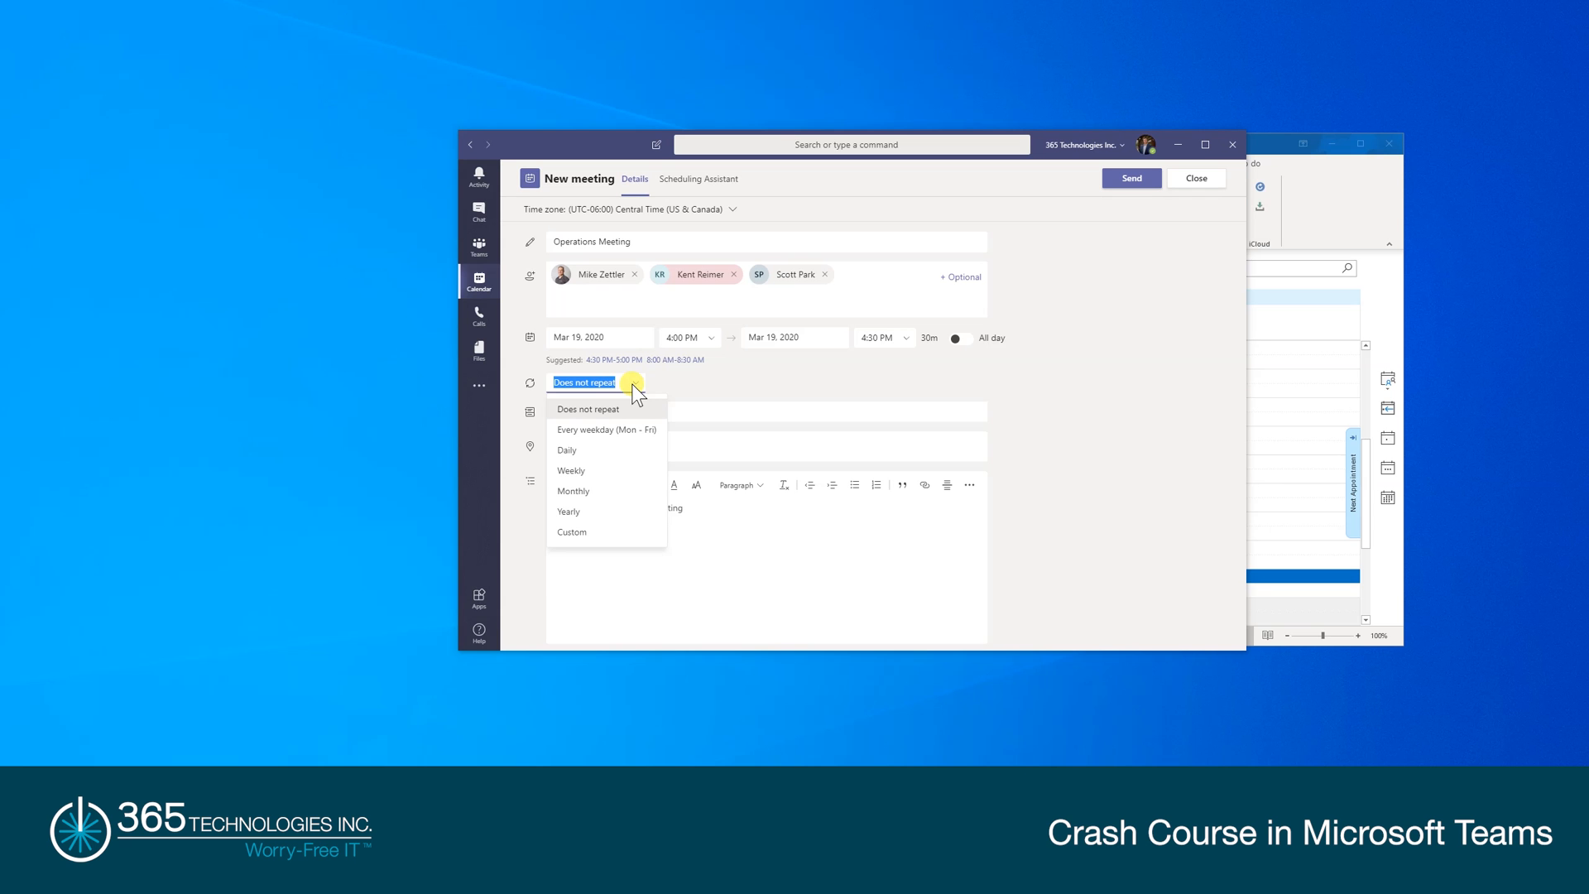
left_click(636, 388)
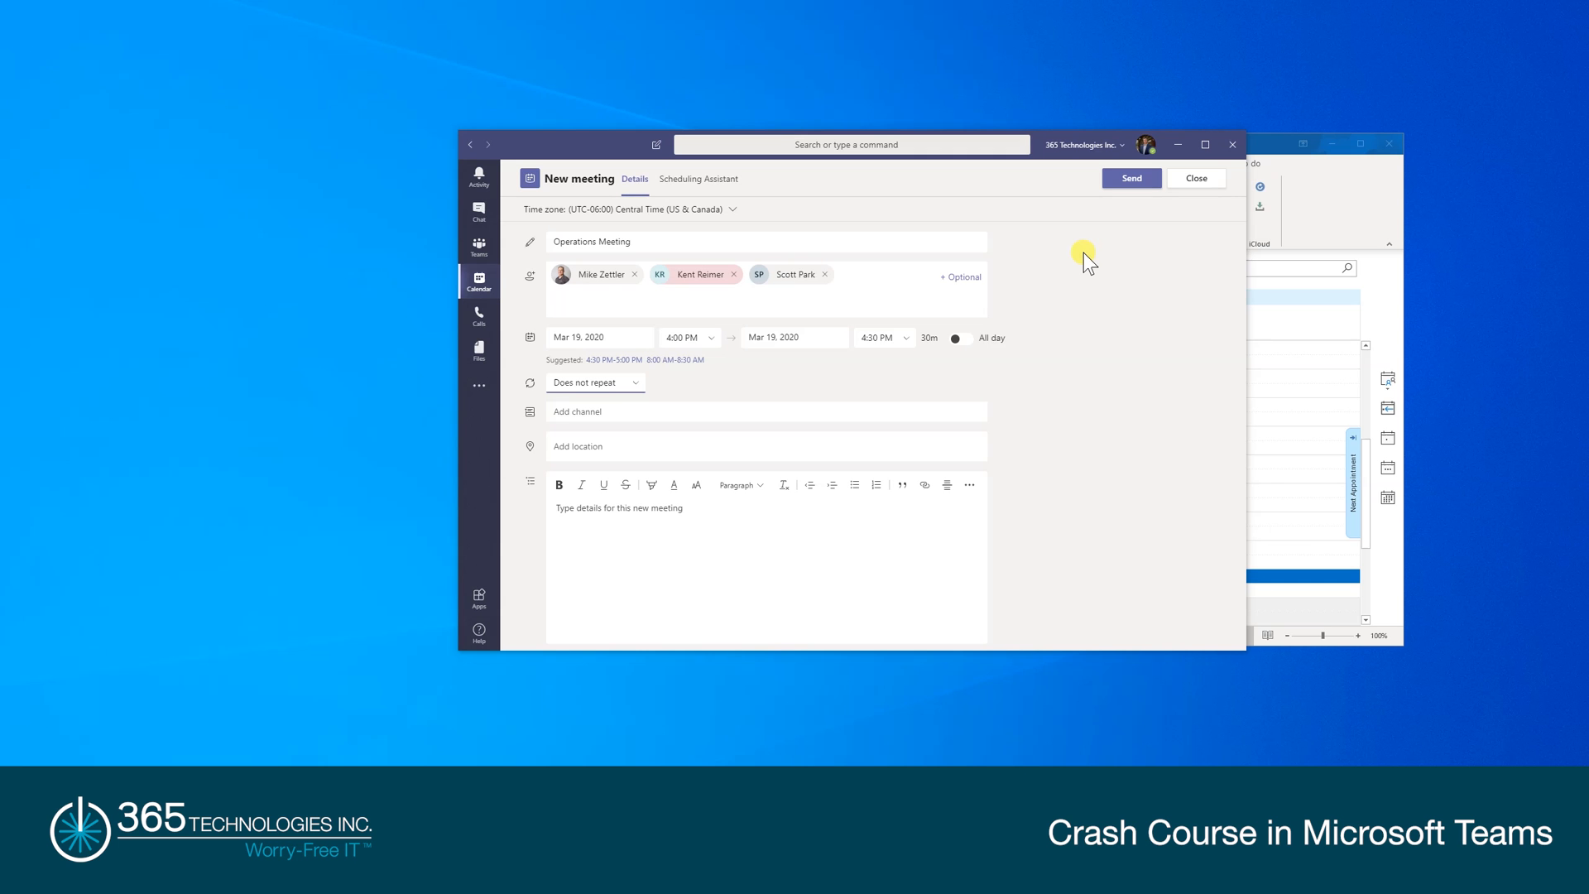
left_click(1129, 184)
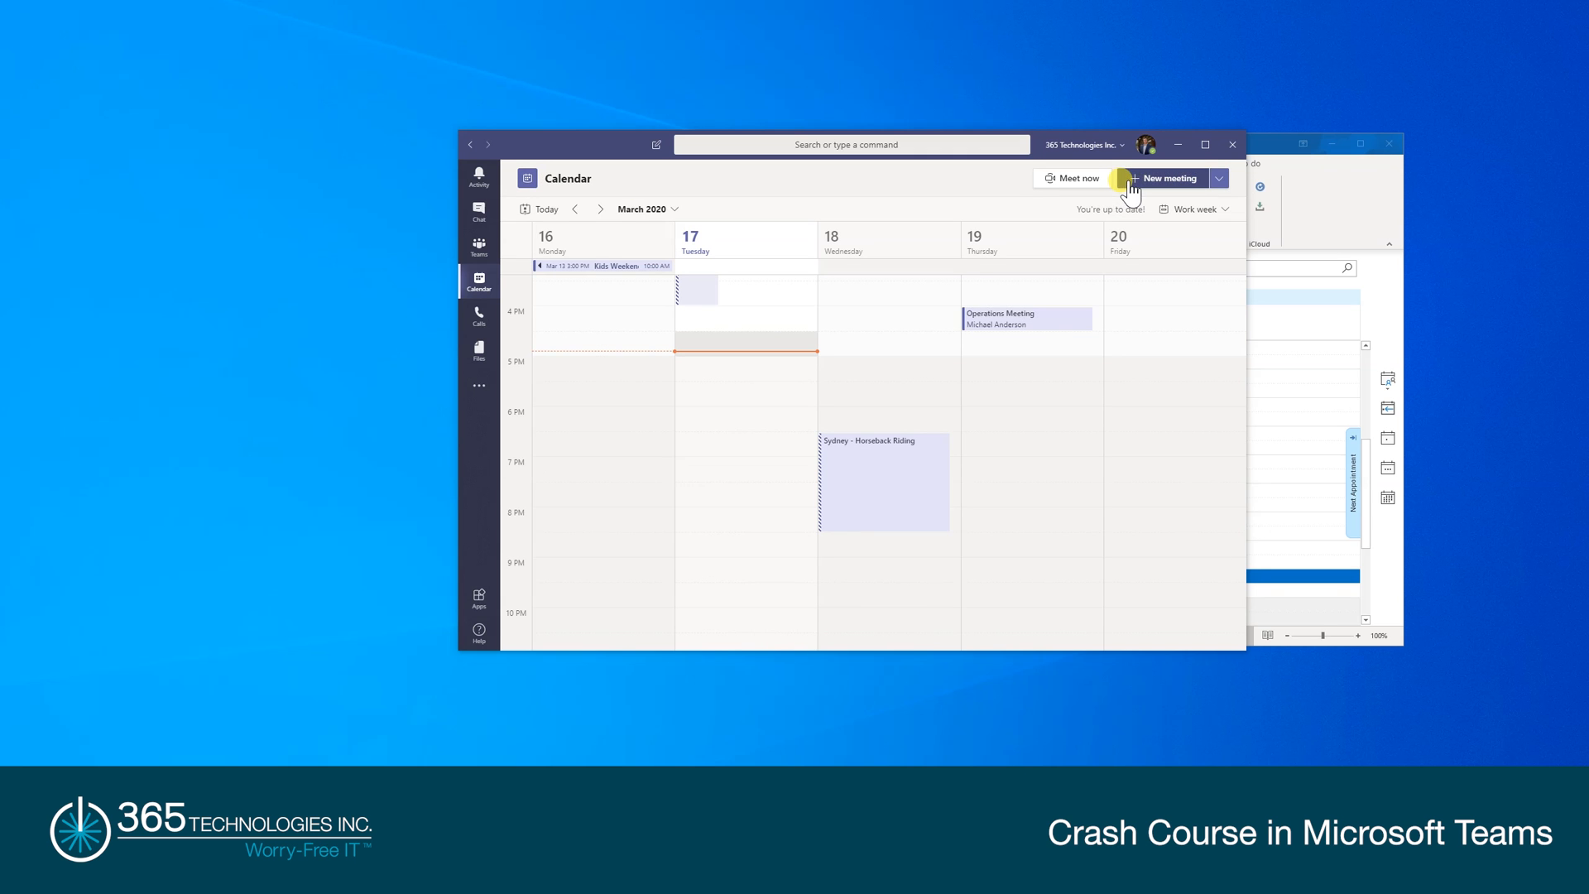
- Open the scheduled Operations Meeting on Thursday to examine its details and joining options, and close it
left_click(1050, 322)
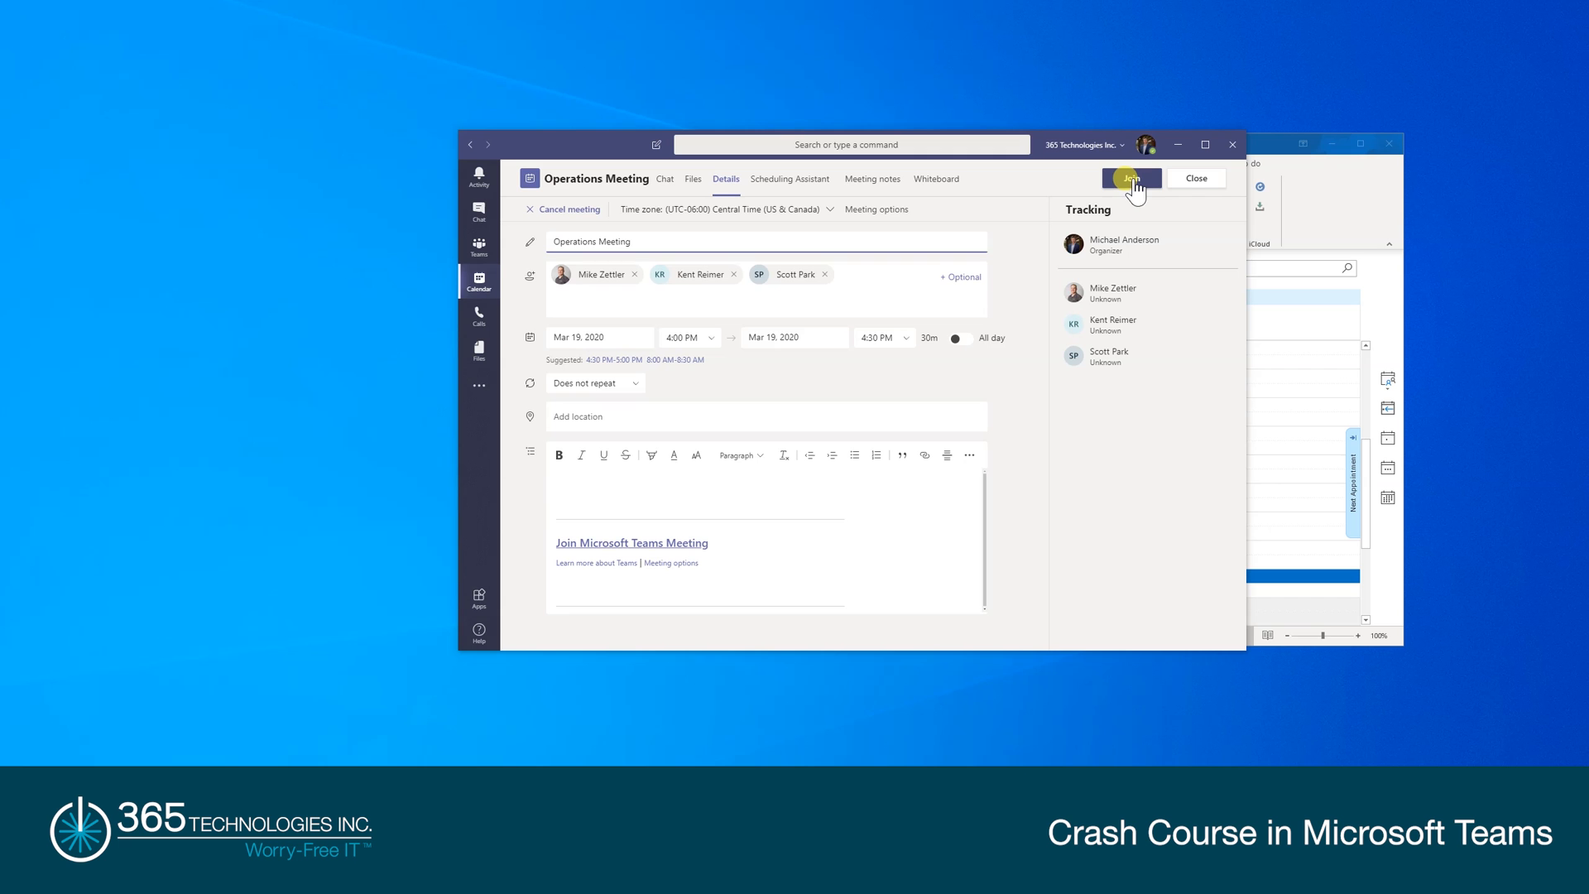
left_click(1183, 184)
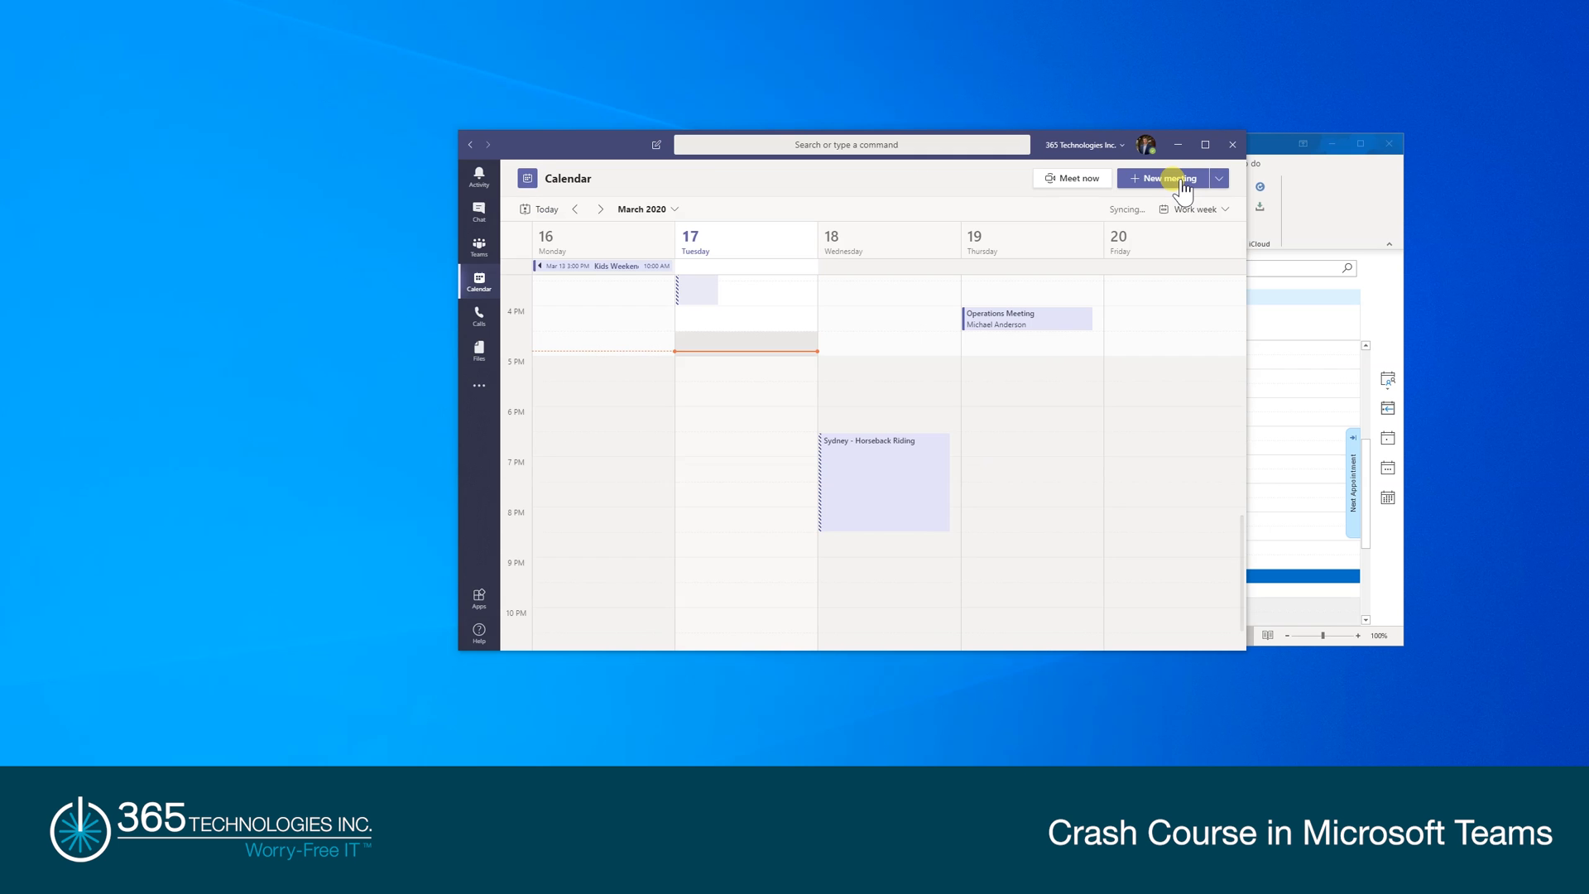
- Switch to the Outlook calendar and check the Operations Meeting entry on March 19
left_click(1256, 148)
left_click(930, 343)
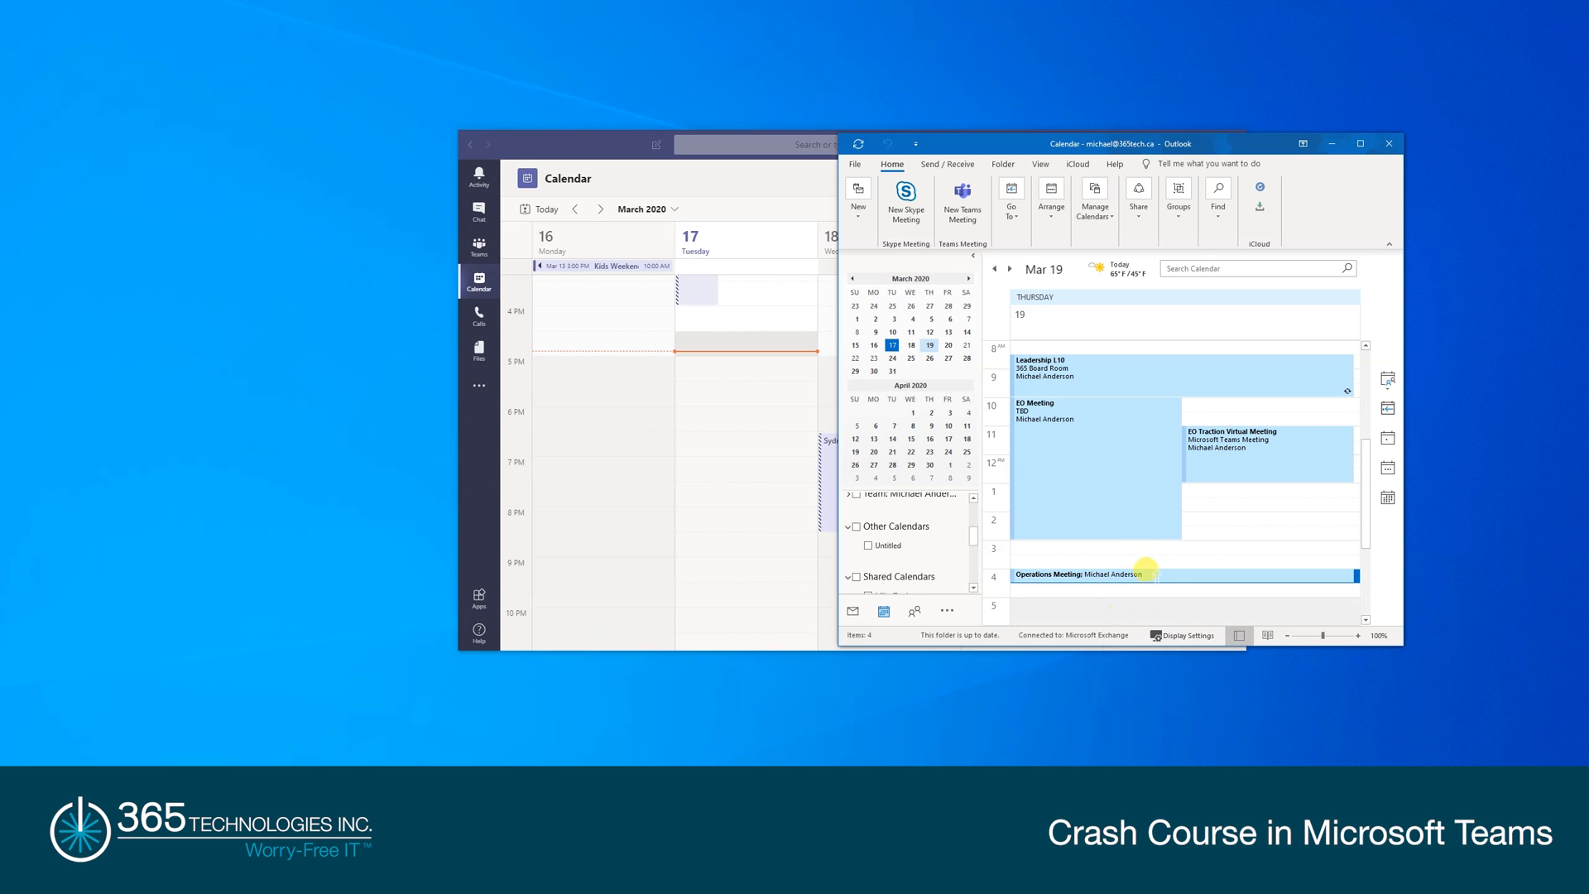
mouse_move(1142, 573)
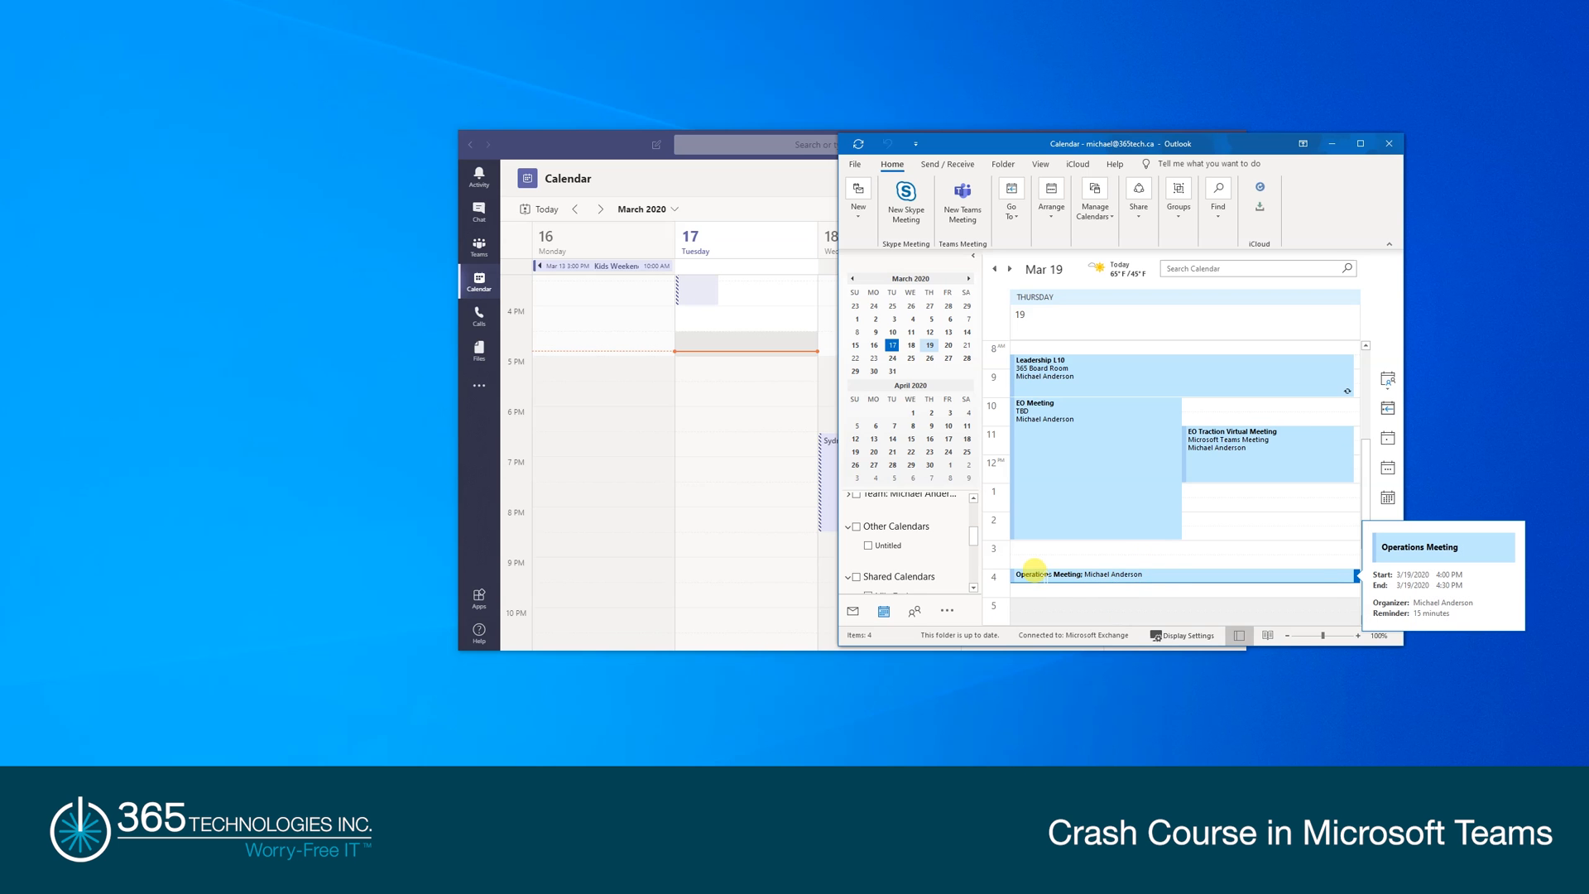
- Make the unsent Outlook Operations Meeting invitation for March 19, 2020, 4:30 PM to 5:00 PM, a Teams meeting
left_click(1164, 573)
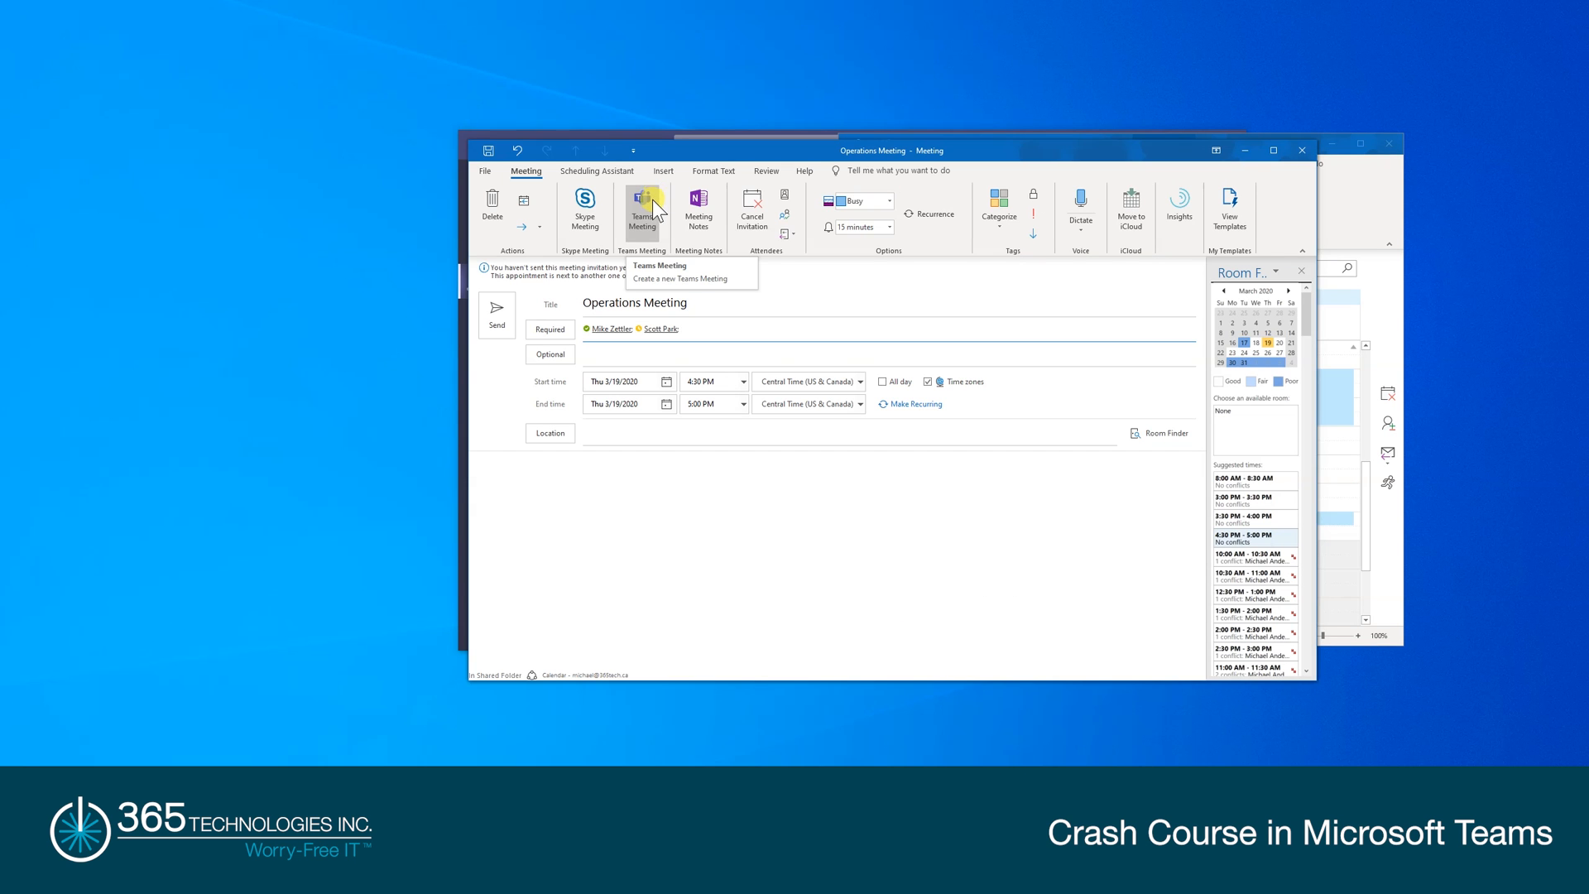
left_click(652, 201)
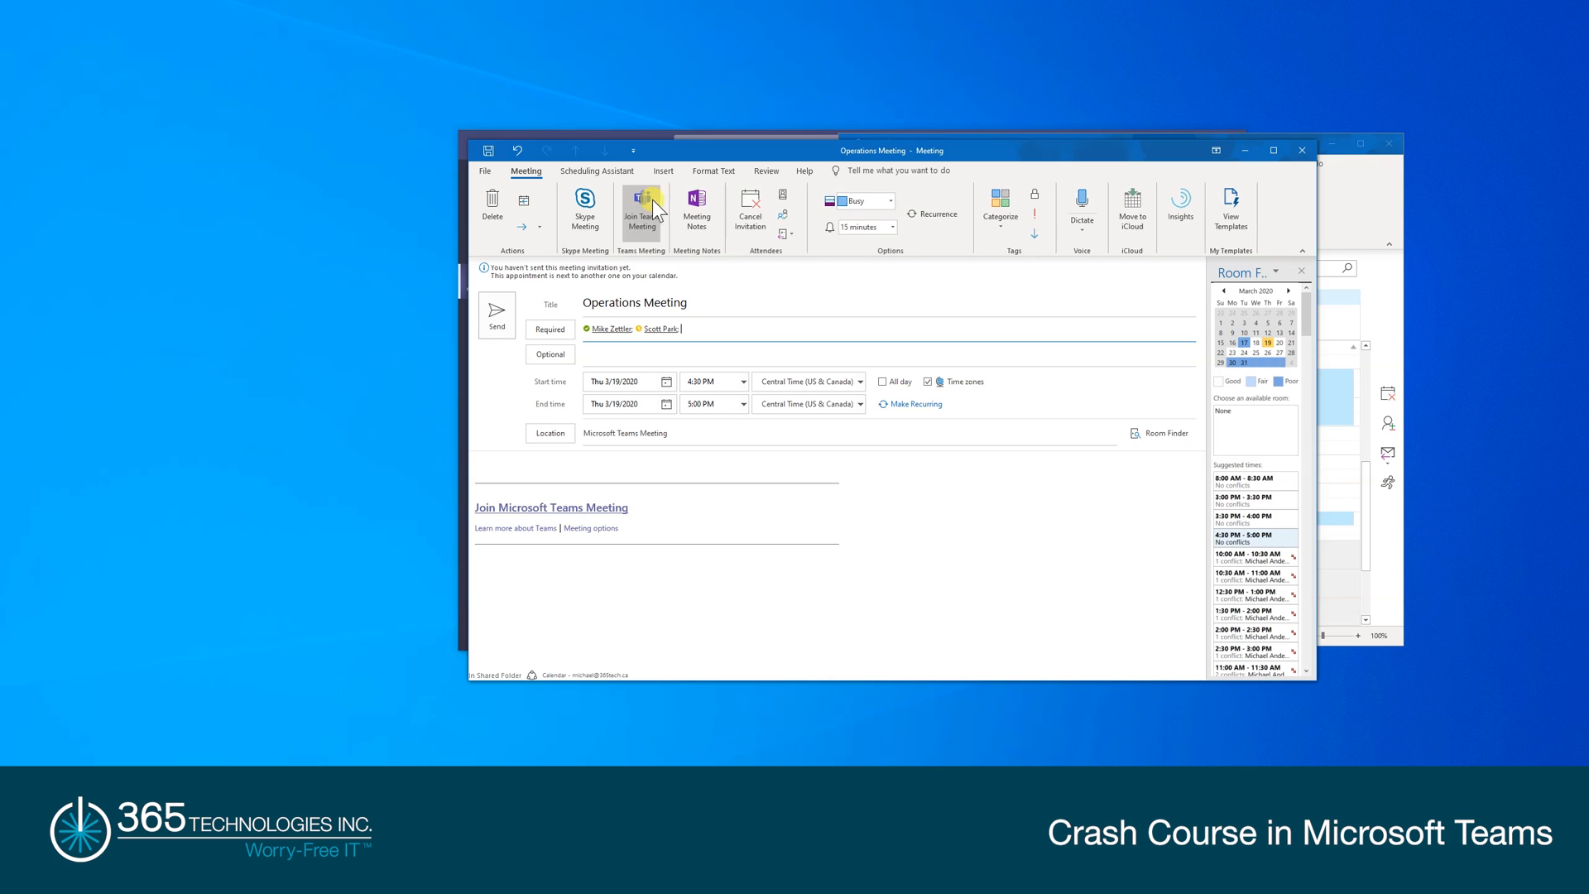